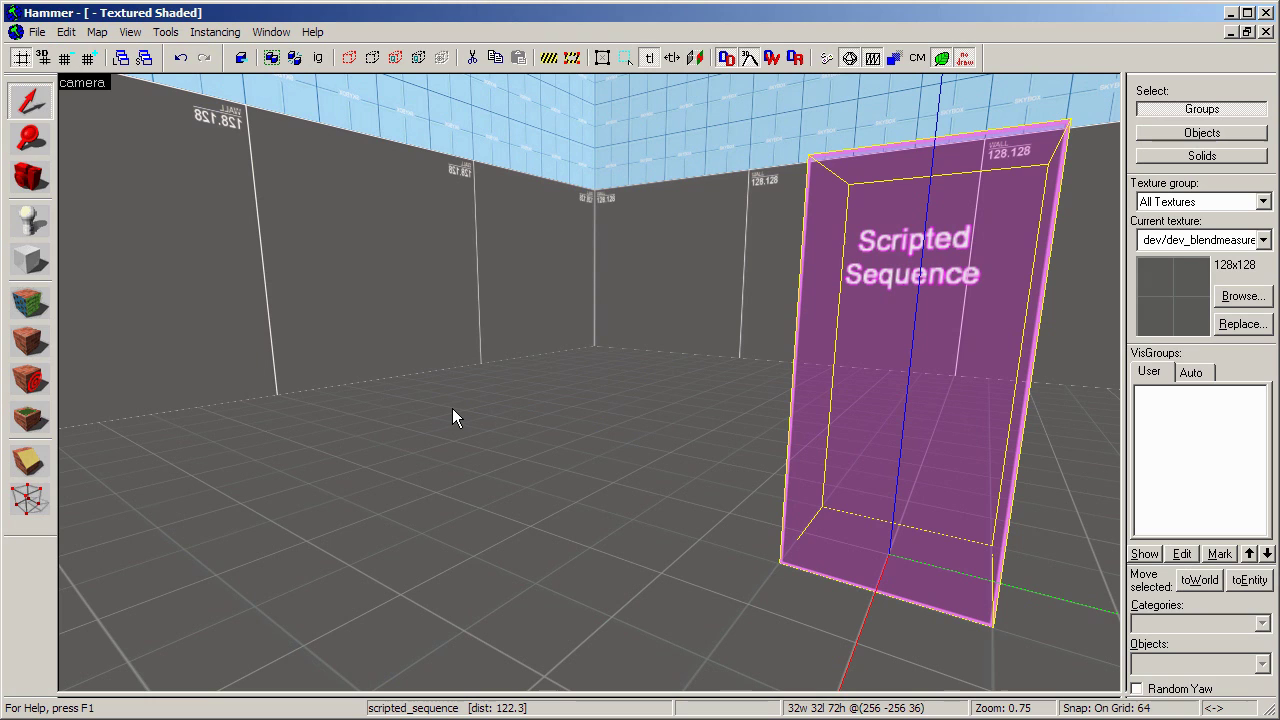
{"action": "double_click", "coordinate": [982, 288]}
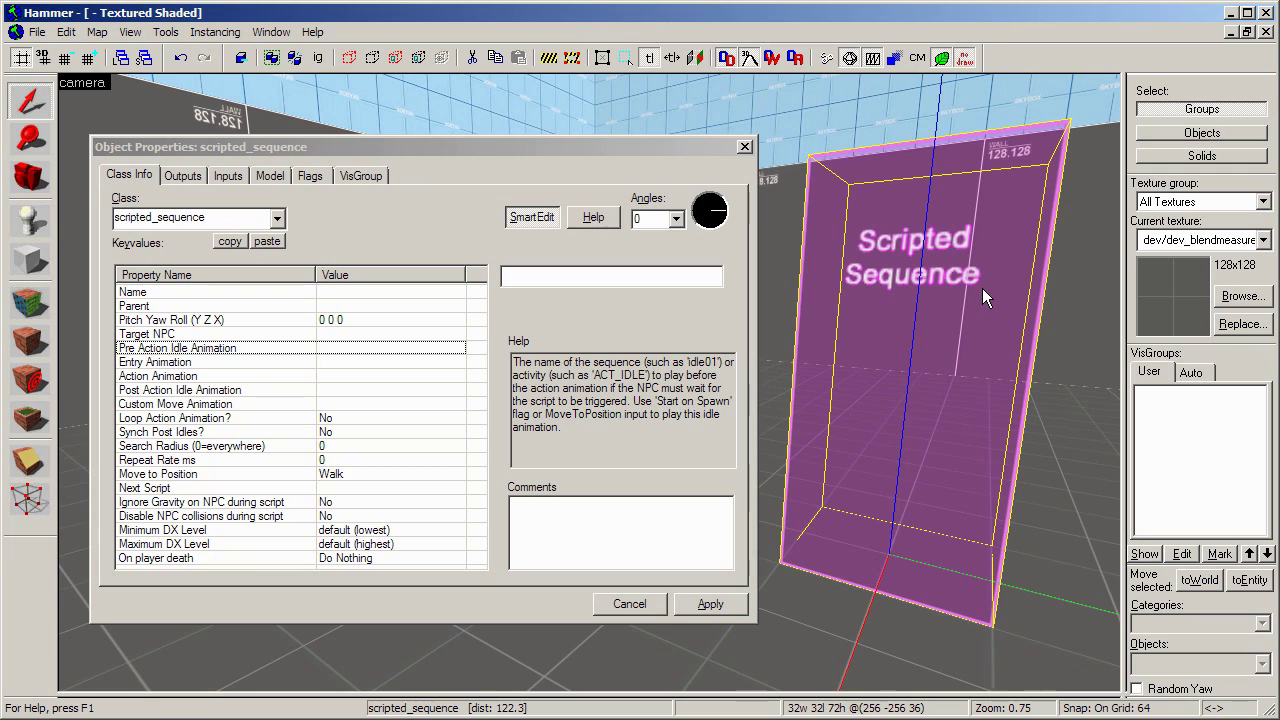
{"action": "left_click", "coordinate": [326, 348]}
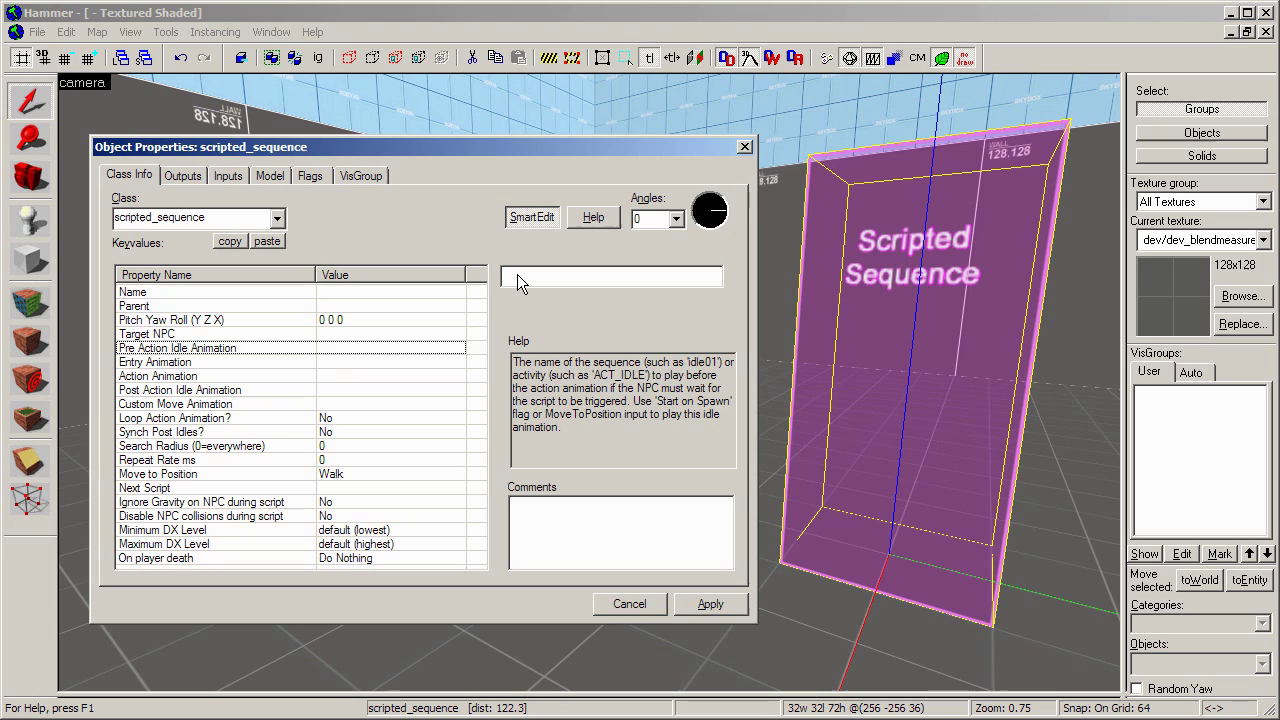
{"action": "left_click", "coordinate": [217, 365]}
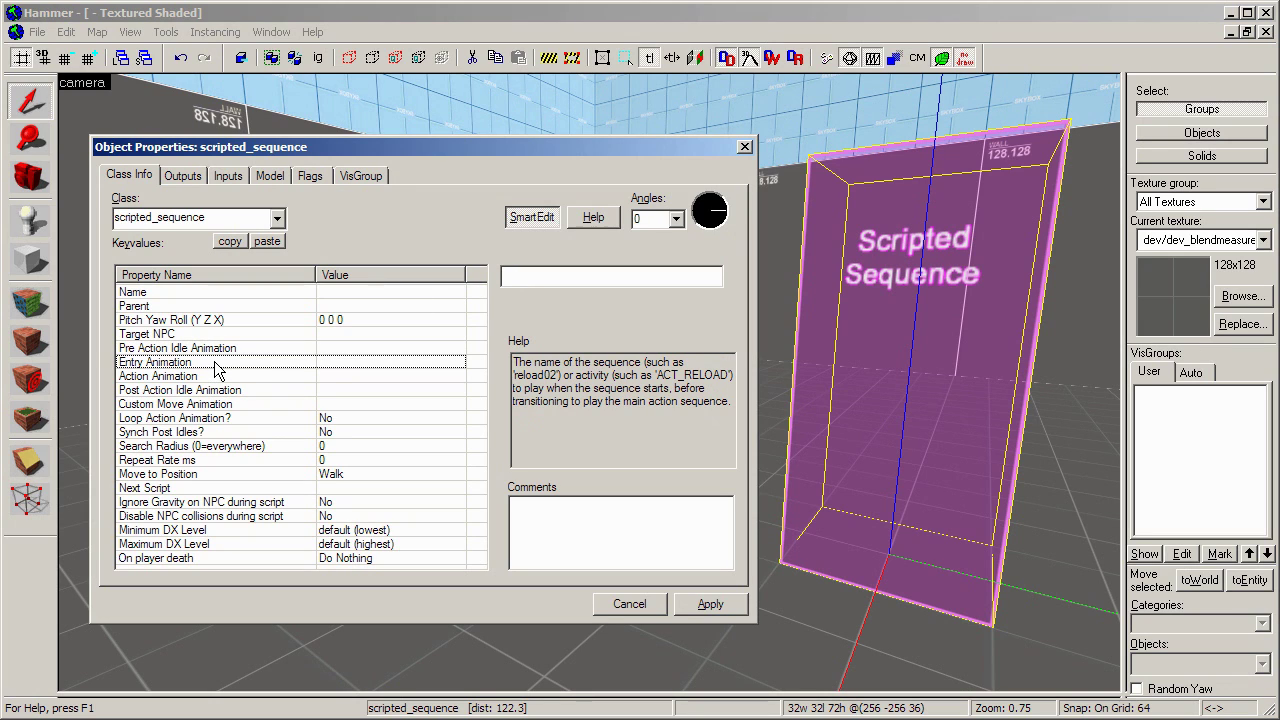
{"action": "left_click", "coordinate": [224, 377]}
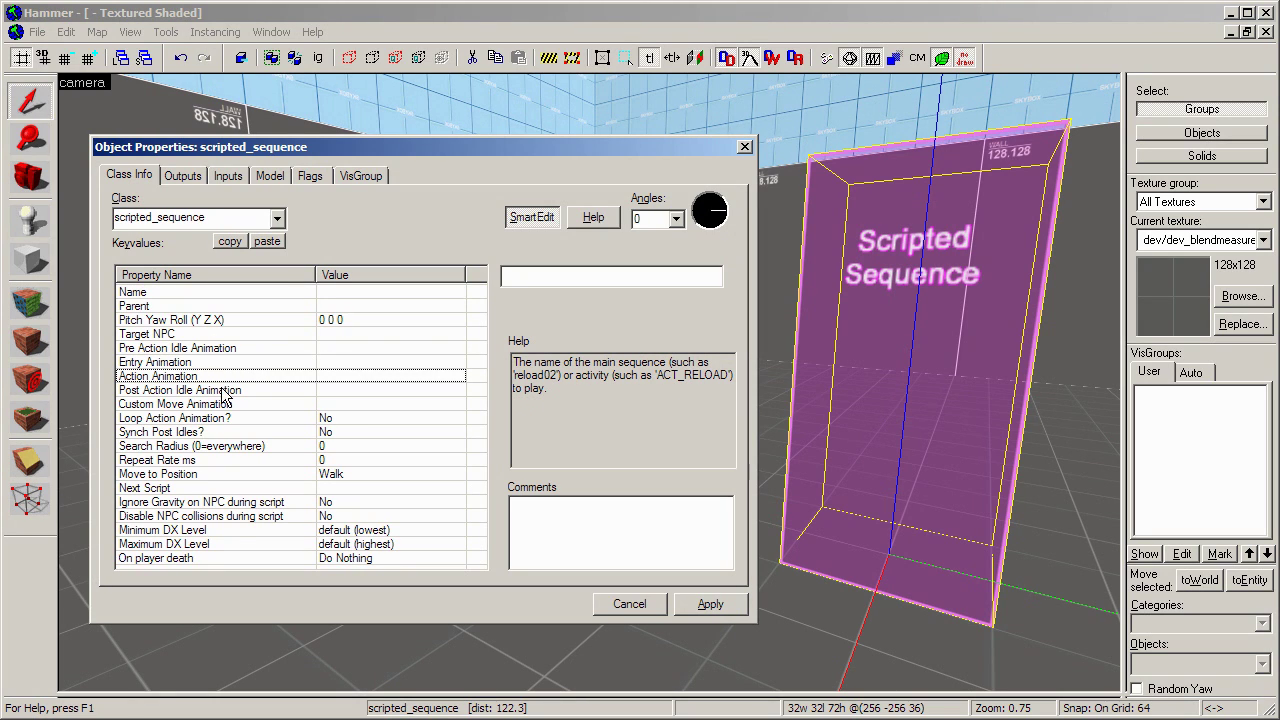
{"action": "left_click", "coordinate": [226, 390]}
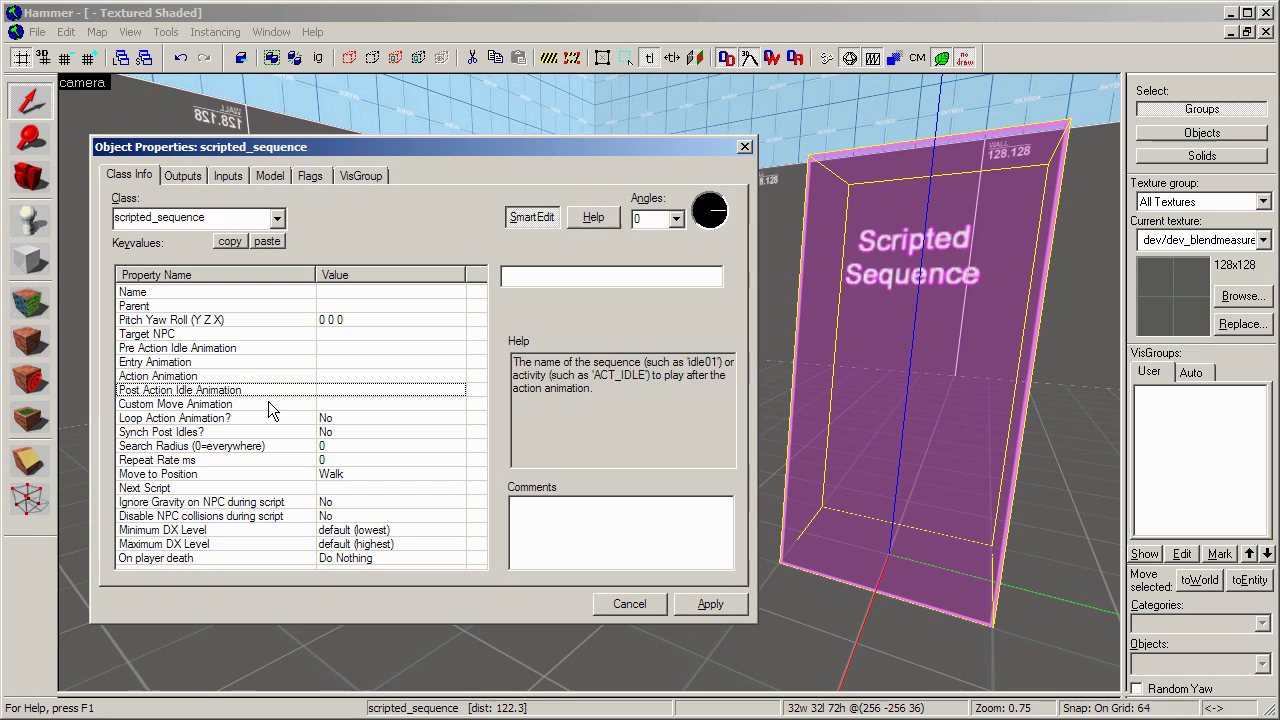
{"action": "left_click", "coordinate": [268, 403]}
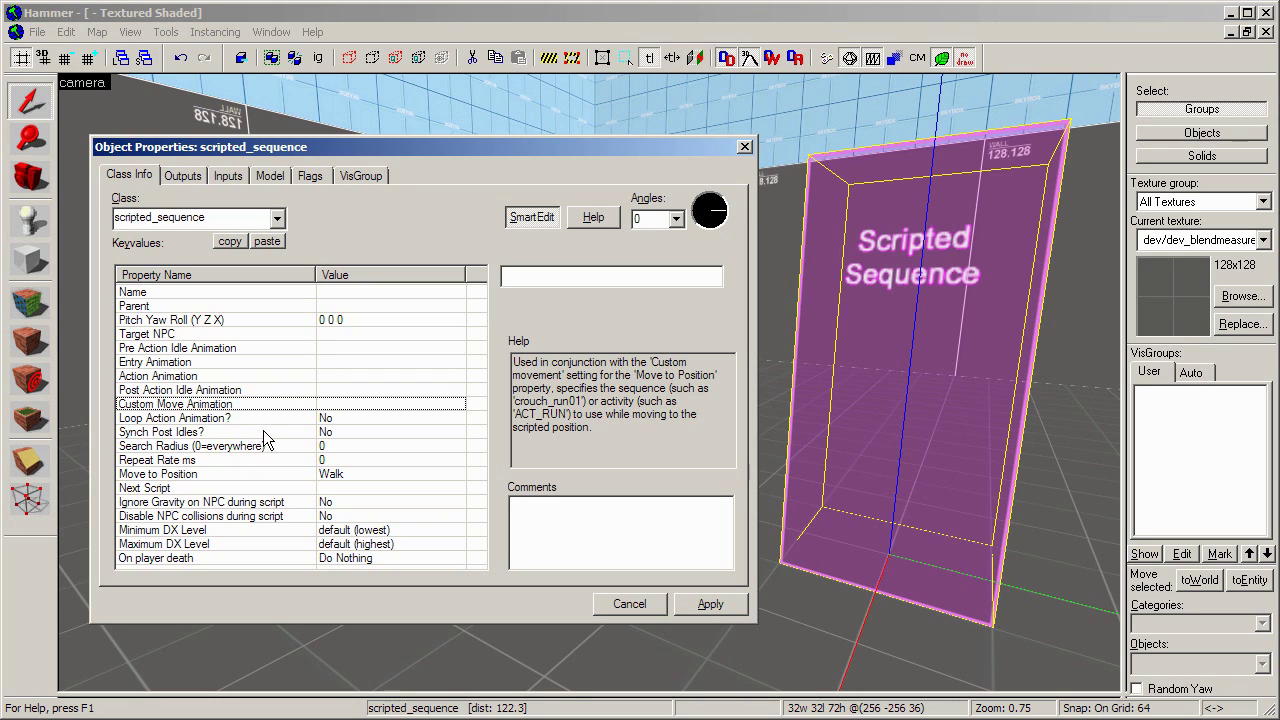
- Set the Move to Position keyvalue to Custom movement
{"action": "left_click", "coordinate": [168, 476]}
{"action": "left_click", "coordinate": [714, 274]}
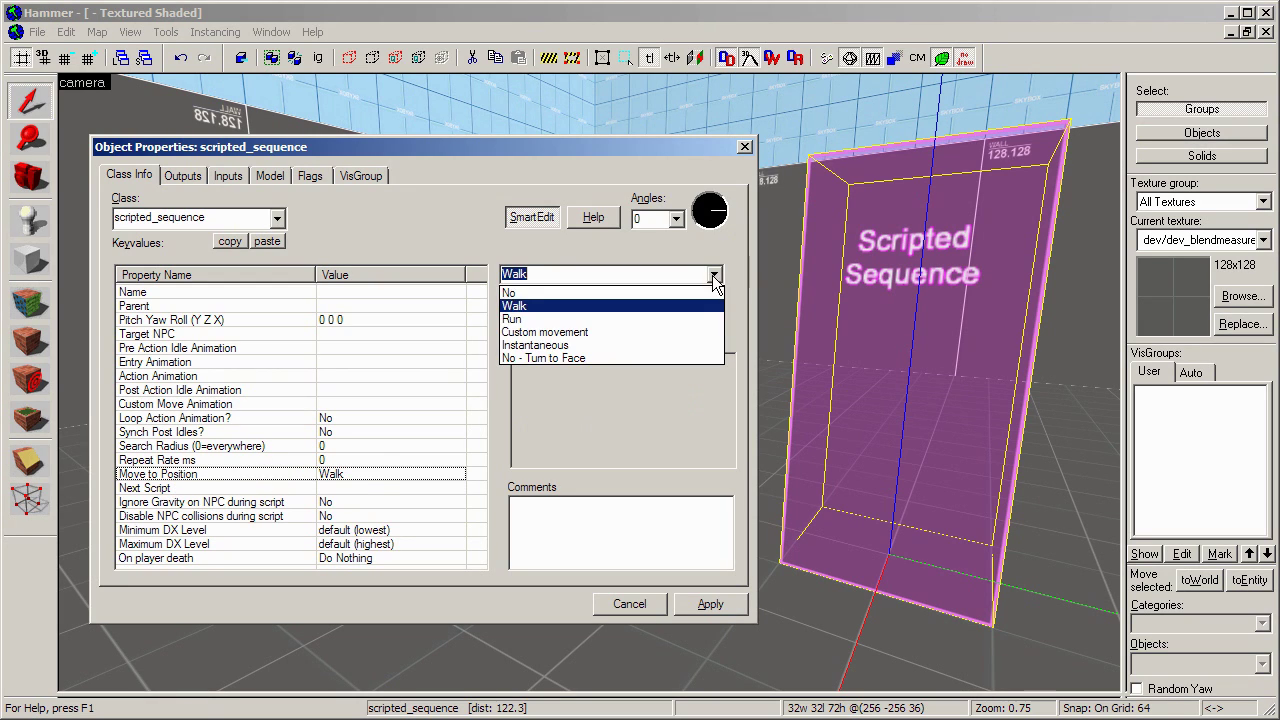
{"action": "left_click", "coordinate": [664, 331]}
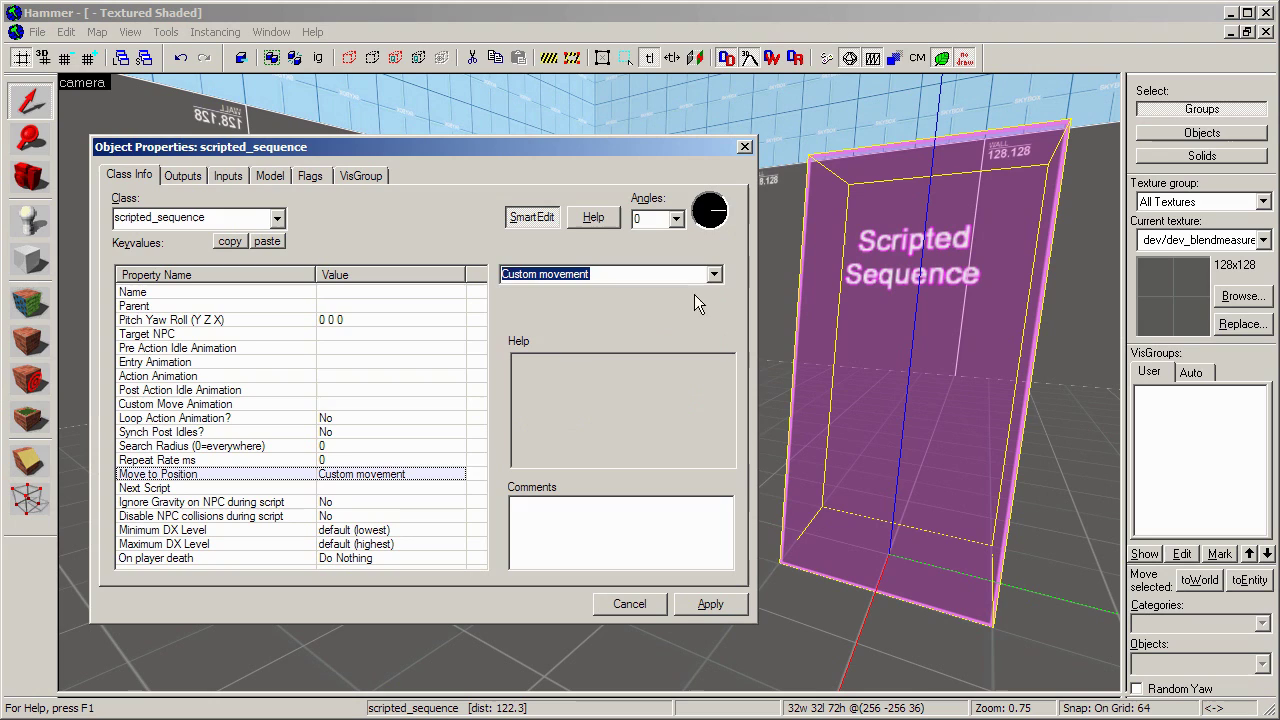
{"action": "key", "text": "Up"}
{"action": "key", "text": "Up"}
{"action": "key", "text": "Up"}
{"action": "key", "text": "Up"}
{"action": "key", "text": "Up"}
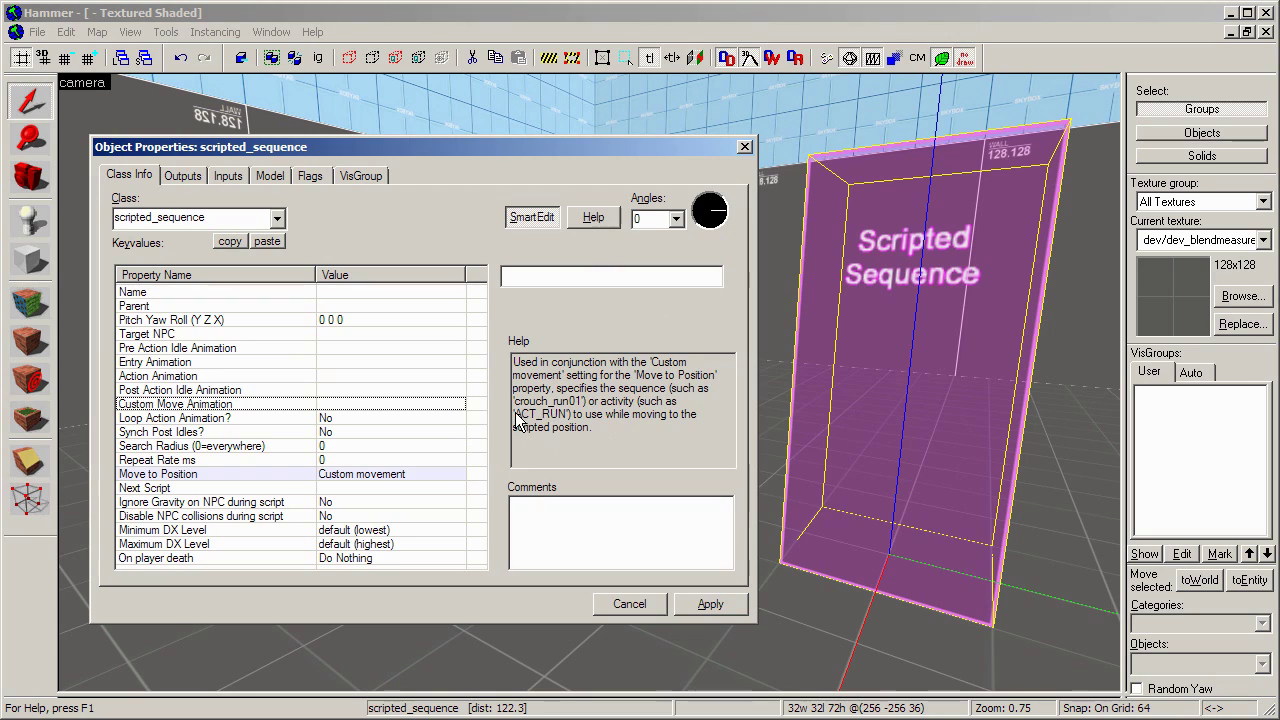
- Highlight ACT_RUN in the help text, then view the Name property's description
{"action": "left_click_drag", "start_coordinate": [517, 420], "coordinate": [570, 418]}
{"action": "left_click", "coordinate": [566, 425]}
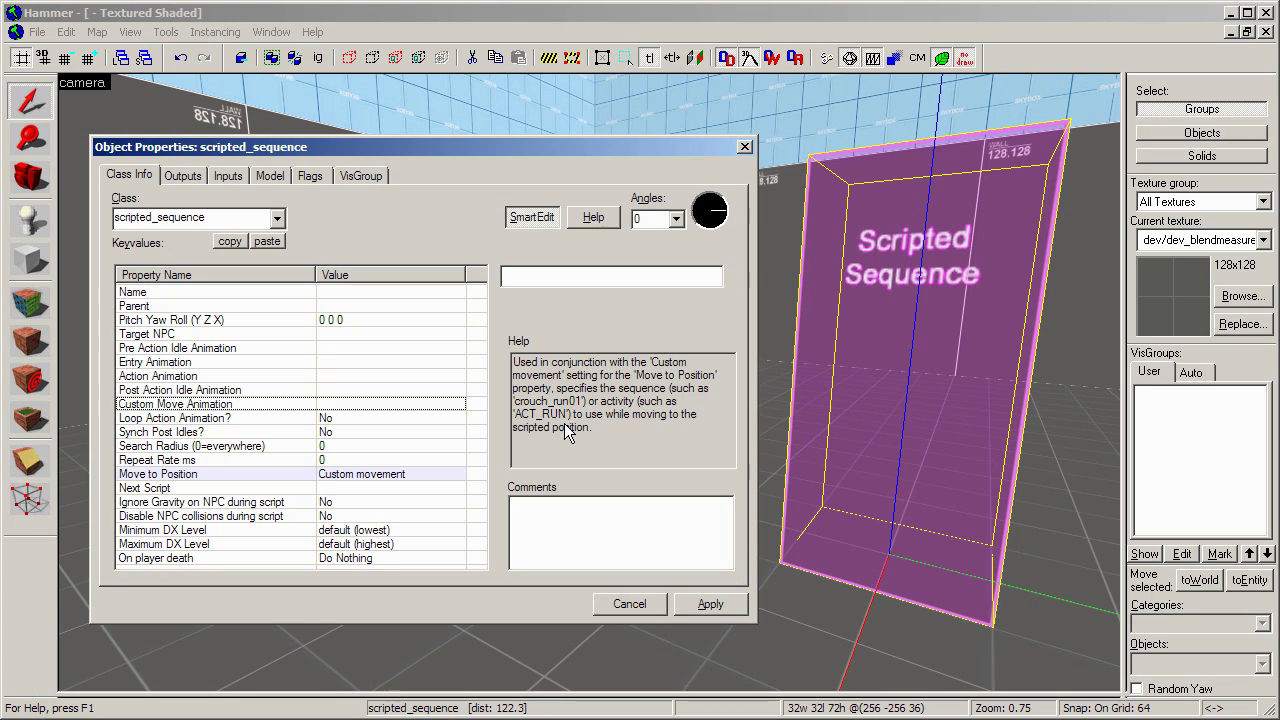
{"action": "left_click", "coordinate": [270, 293]}
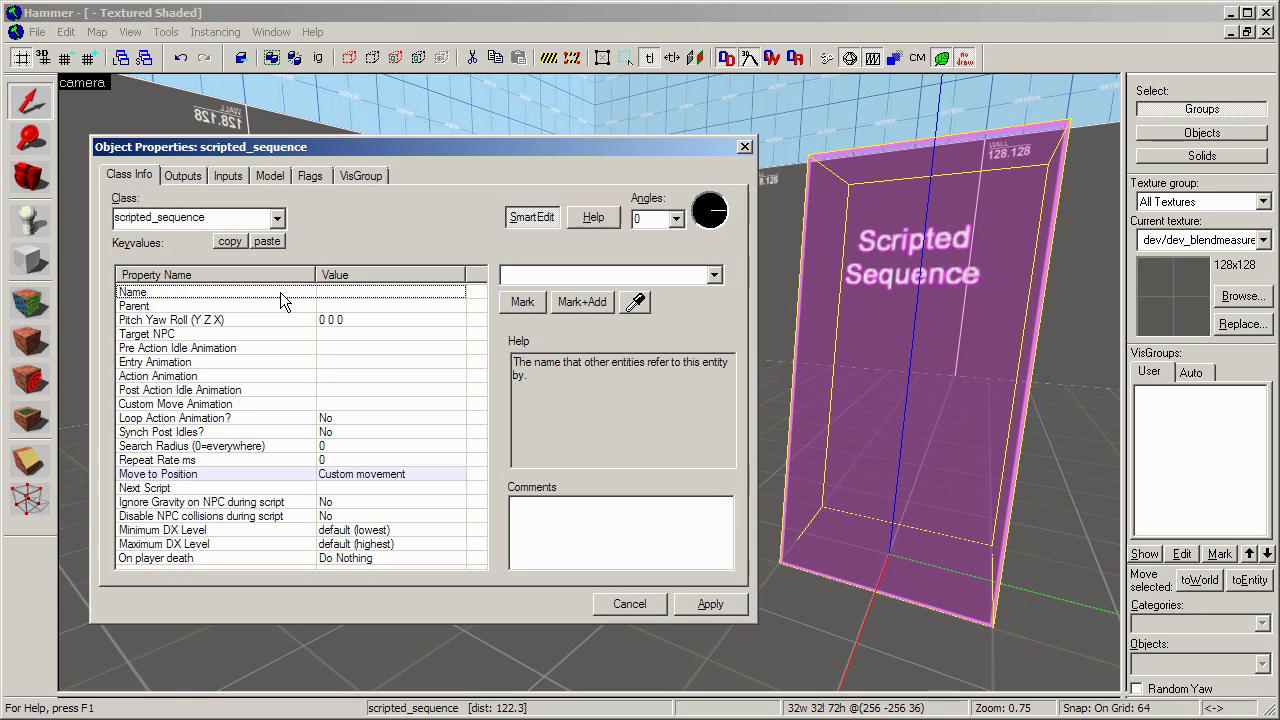
{"action": "left_click", "coordinate": [241, 349]}
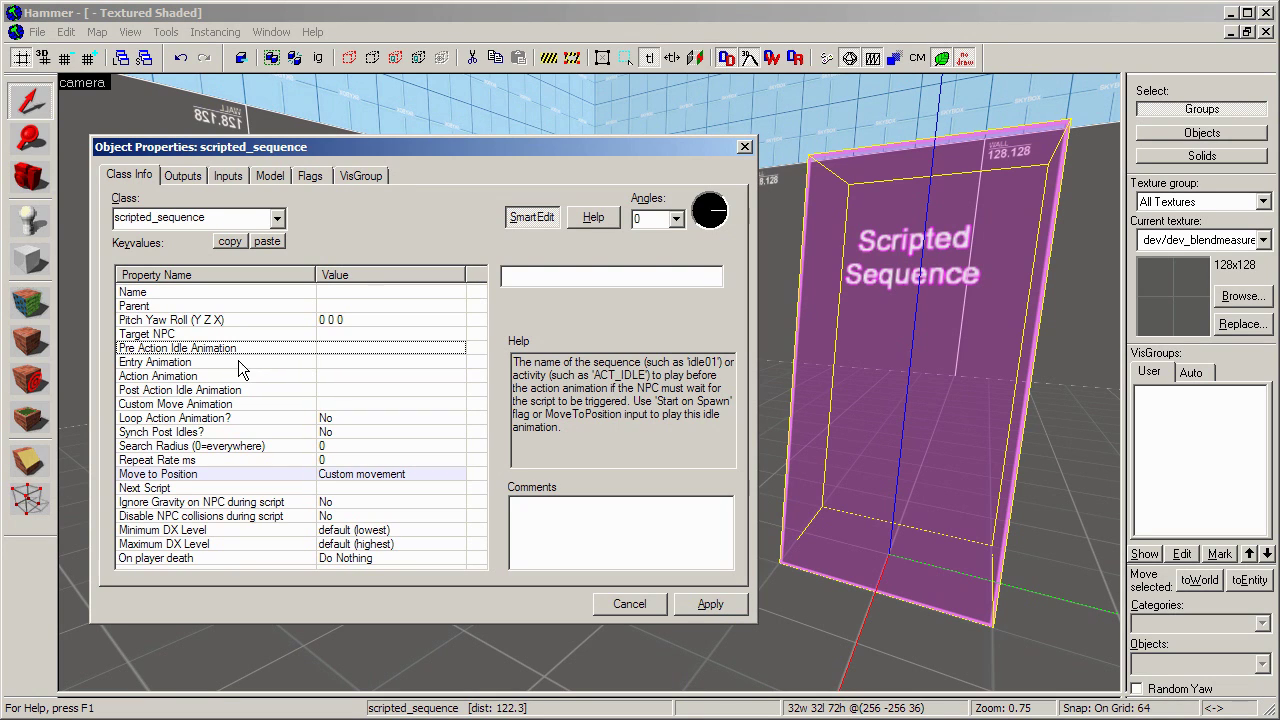
{"action": "left_click", "coordinate": [192, 336]}
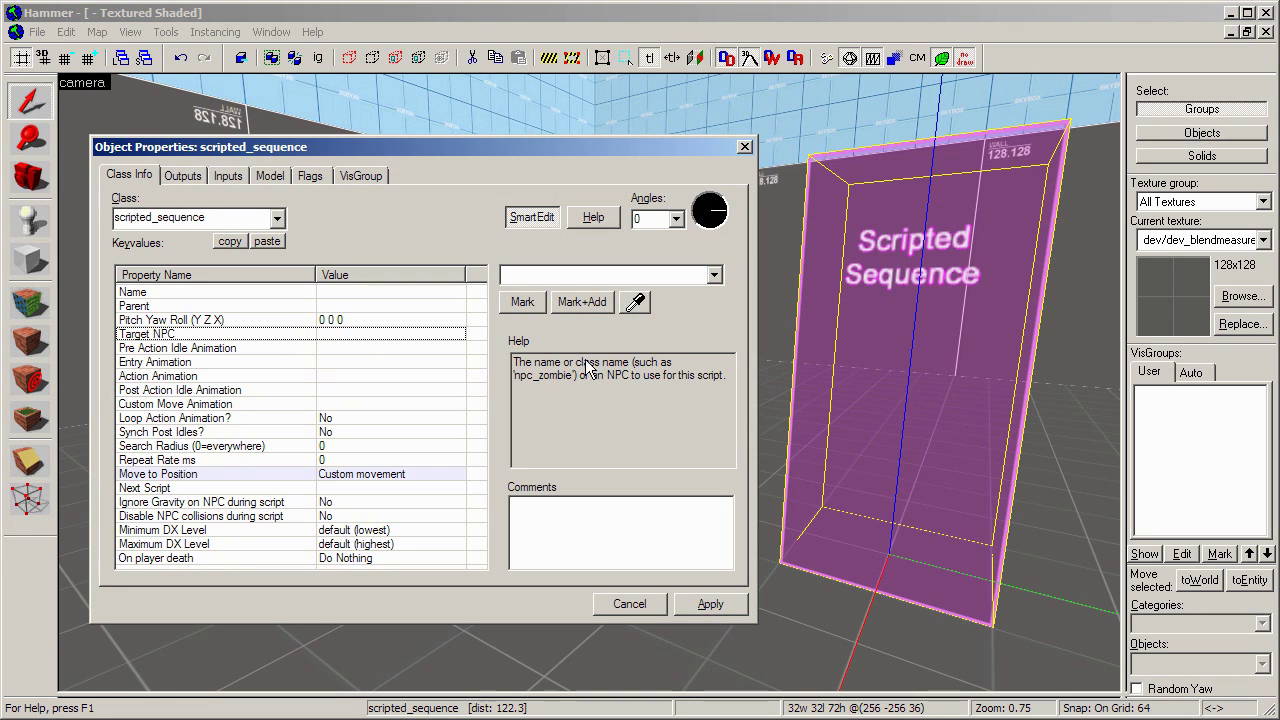
{"action": "mouse_move", "coordinate": [514, 376]}
{"action": "left_mouse_down"}
{"action": "mouse_move", "coordinate": [560, 380]}
{"action": "mouse_move", "coordinate": [508, 388]}
{"action": "left_mouse_up"}
{"action": "left_click", "coordinate": [175, 447]}
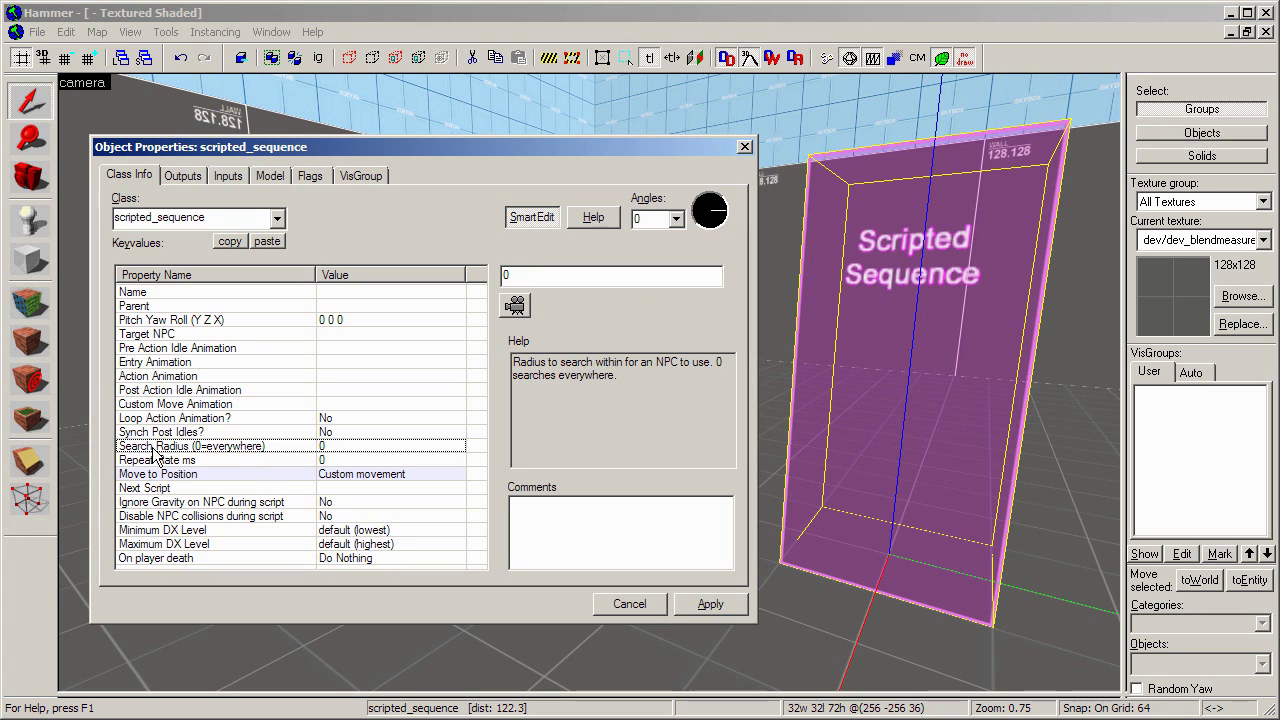
- Set Loop Action Animation? to Yes after checking the Action Animation description
{"action": "left_click", "coordinate": [178, 419]}
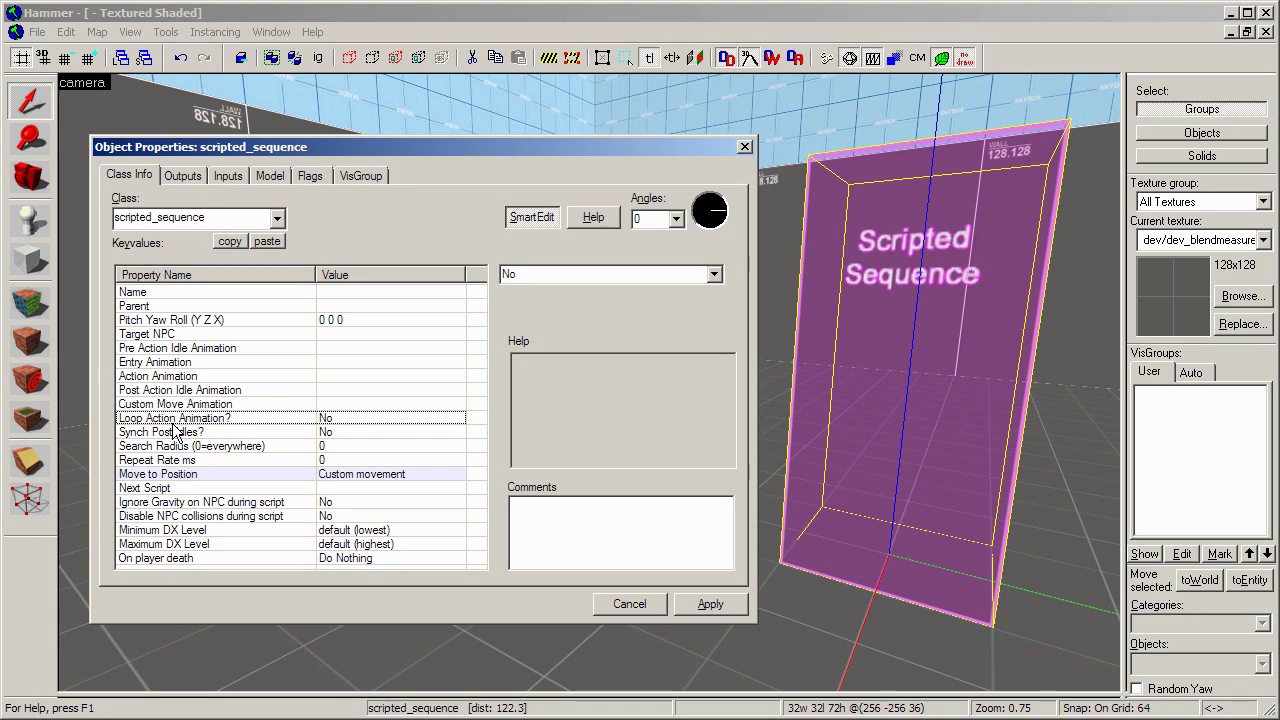
{"action": "left_click", "coordinate": [159, 378]}
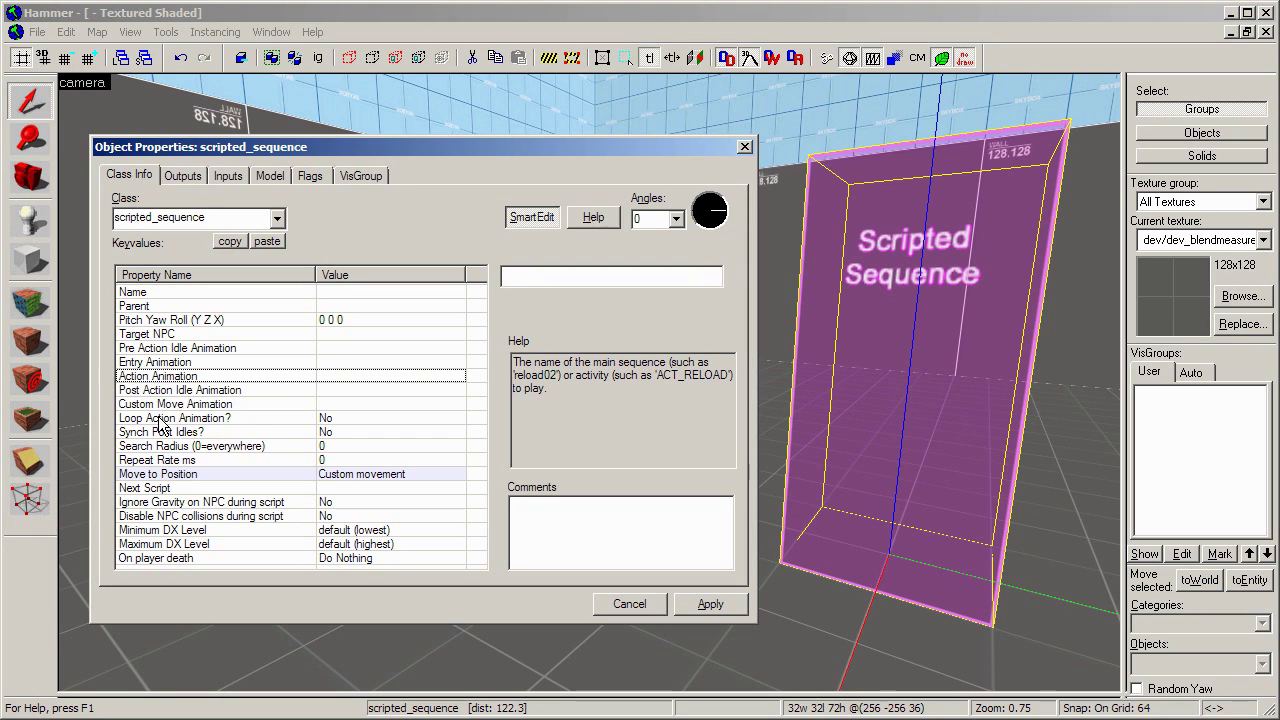
{"action": "left_click", "coordinate": [245, 421]}
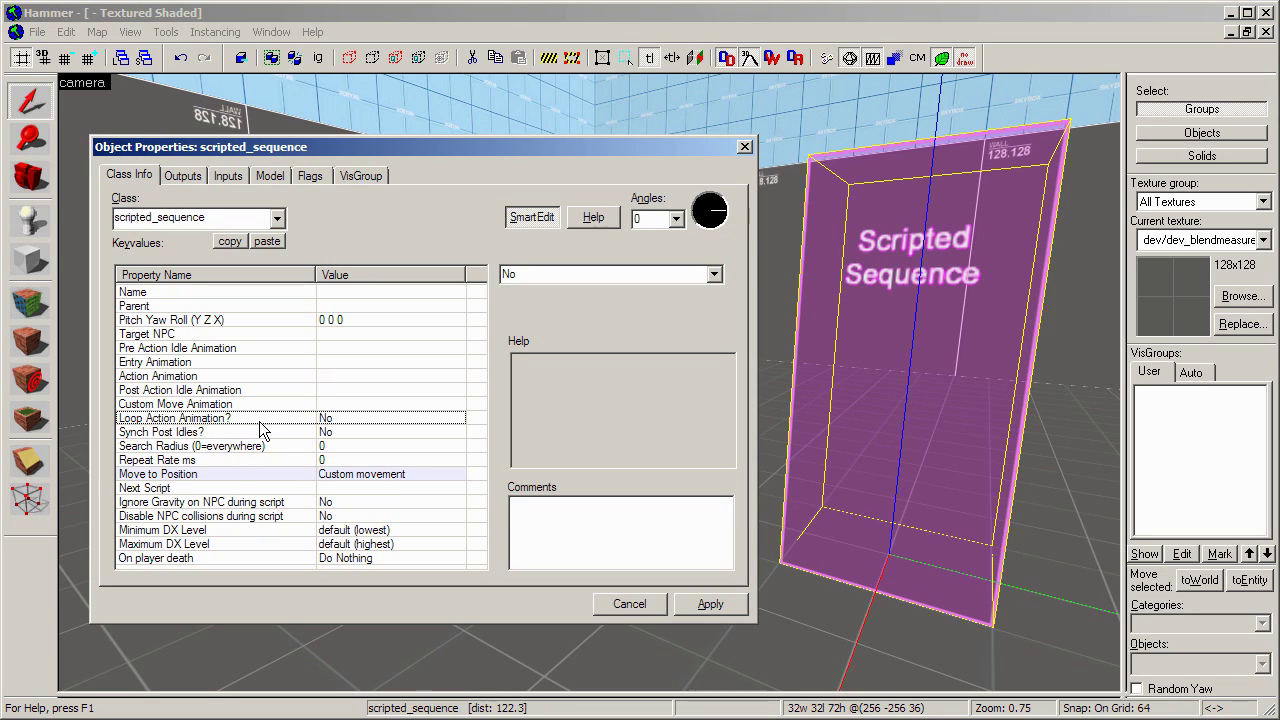
{"action": "left_click", "coordinate": [715, 274]}
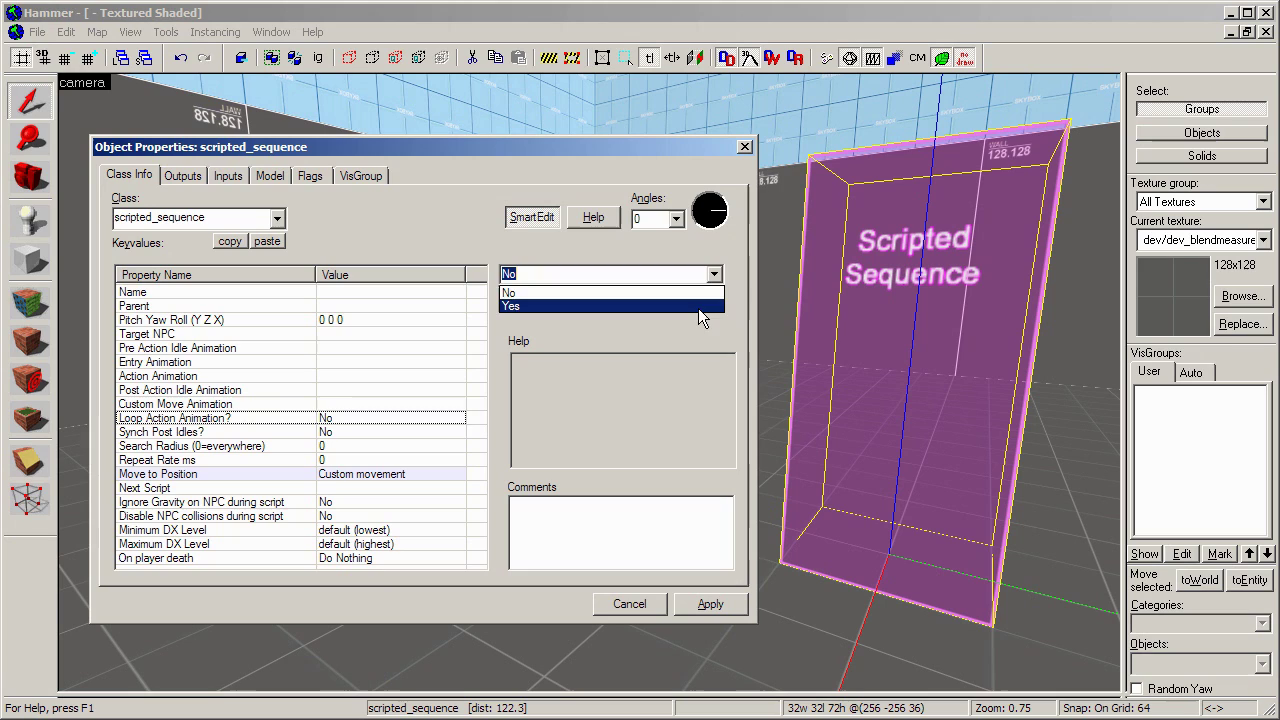
{"action": "left_click", "coordinate": [698, 306]}
{"action": "left_click", "coordinate": [212, 433]}
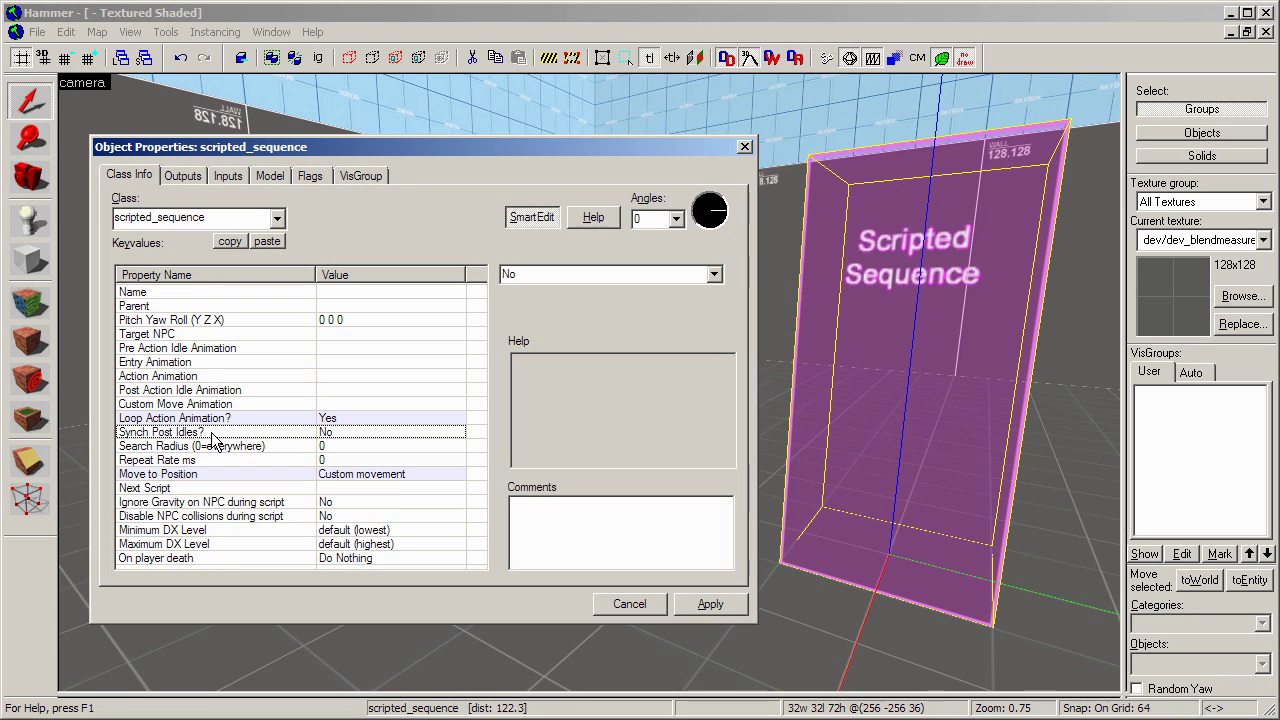
- Read the Post Action Idle Animation help, then set Synch Post Idles? to Yes
{"action": "left_click", "coordinate": [185, 393]}
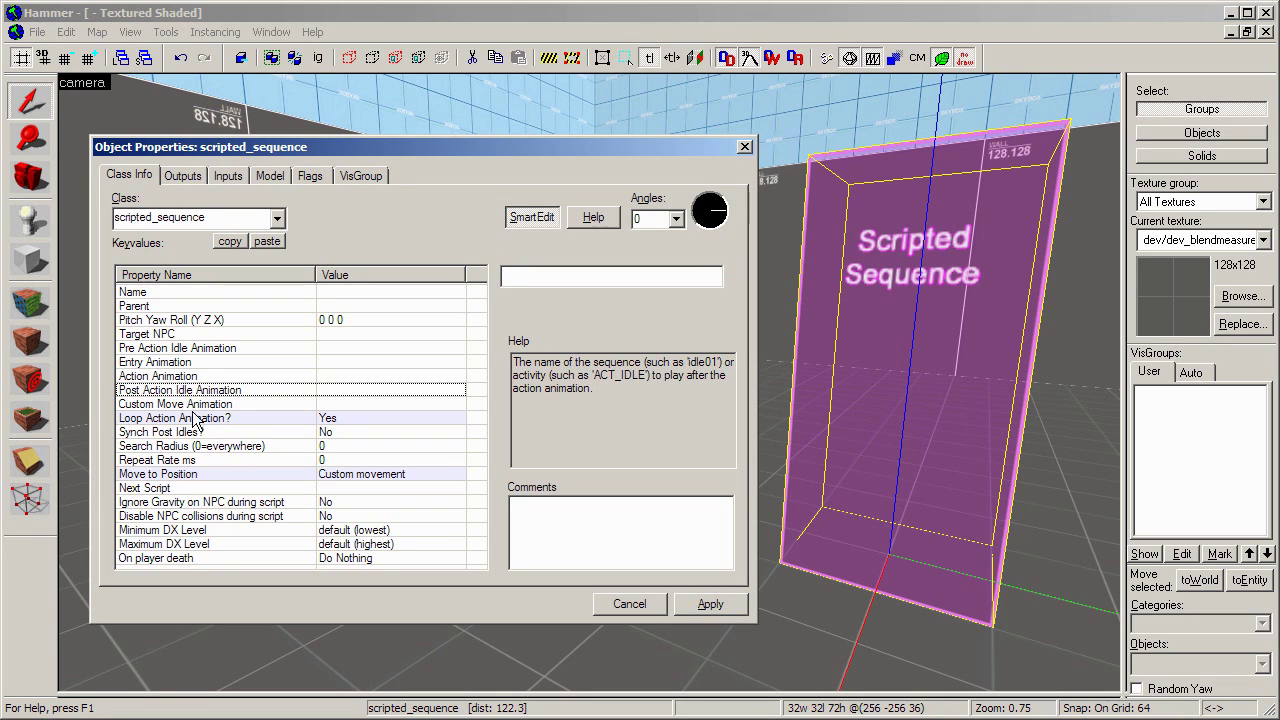
{"action": "left_click", "coordinate": [211, 434]}
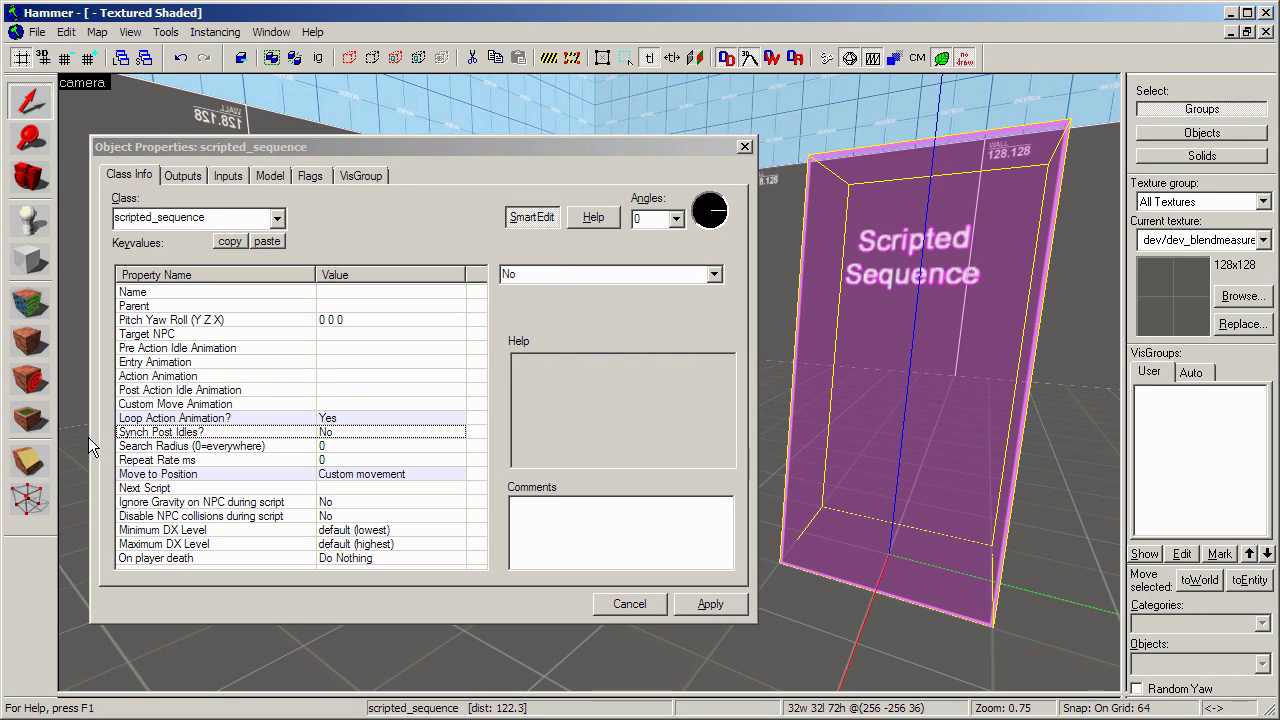
{"action": "left_click", "coordinate": [714, 278]}
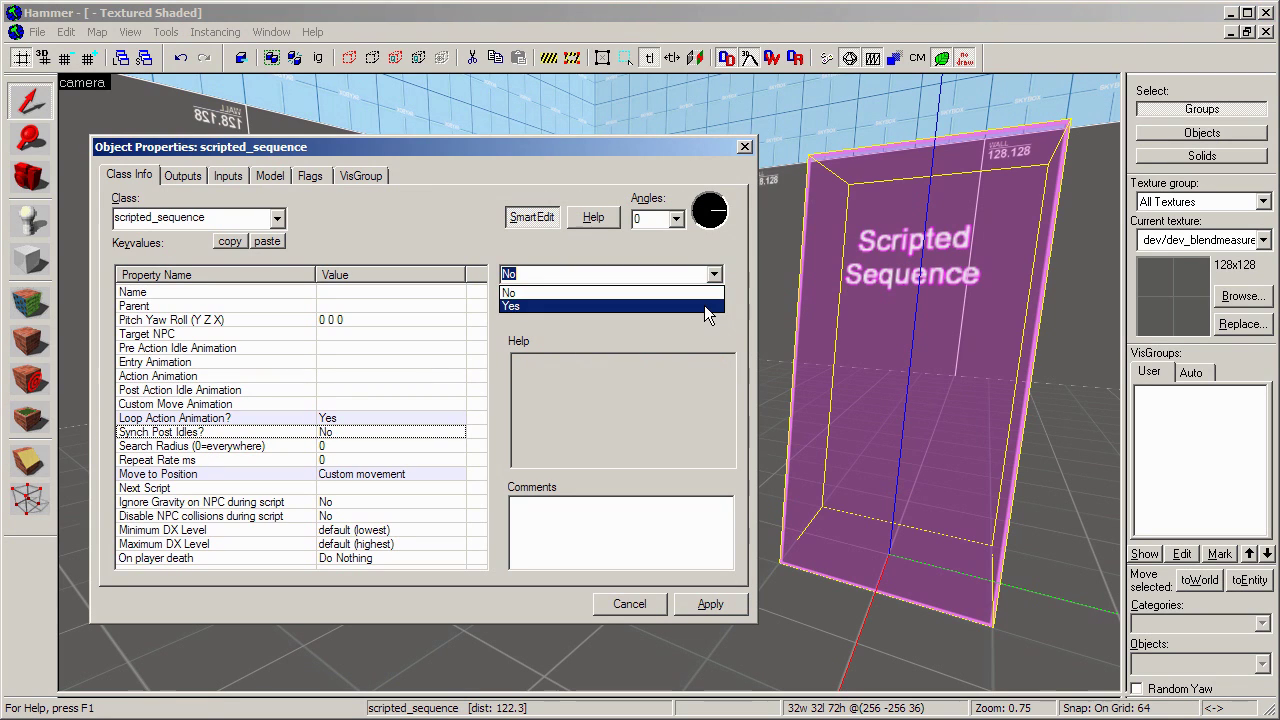
{"action": "left_click", "coordinate": [704, 305]}
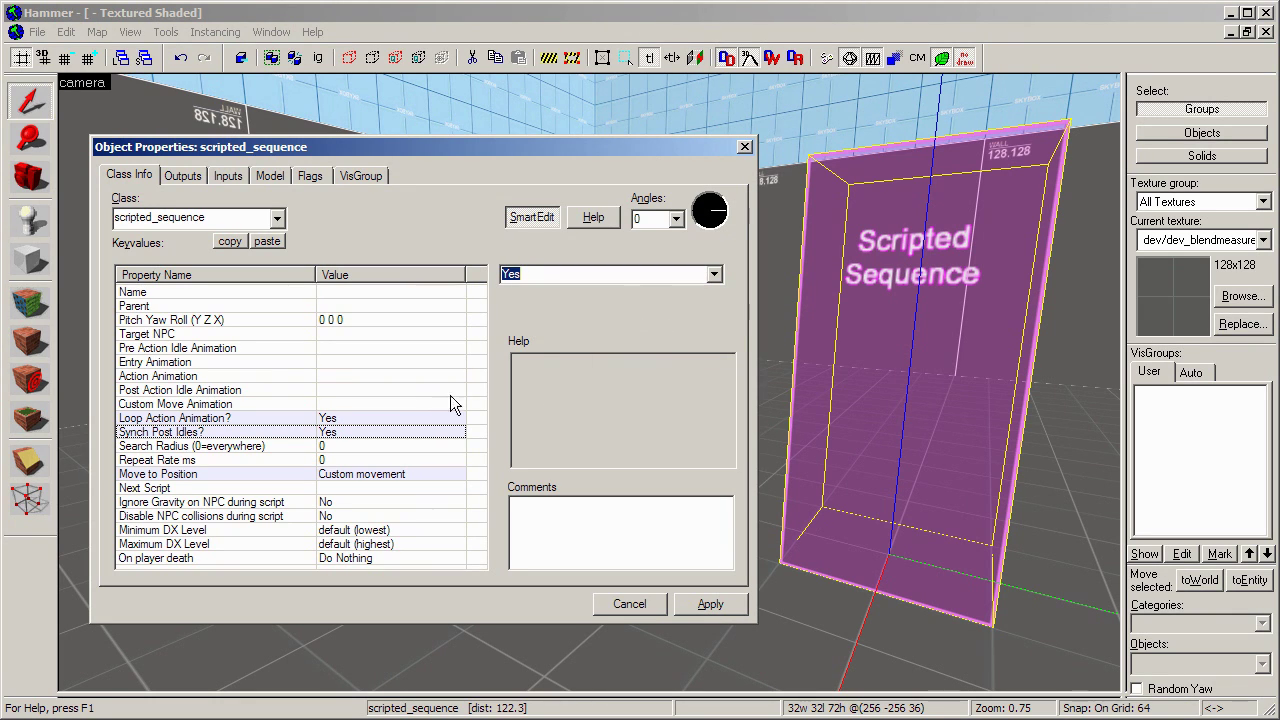
{"action": "left_click", "coordinate": [165, 476]}
{"action": "left_click", "coordinate": [705, 276]}
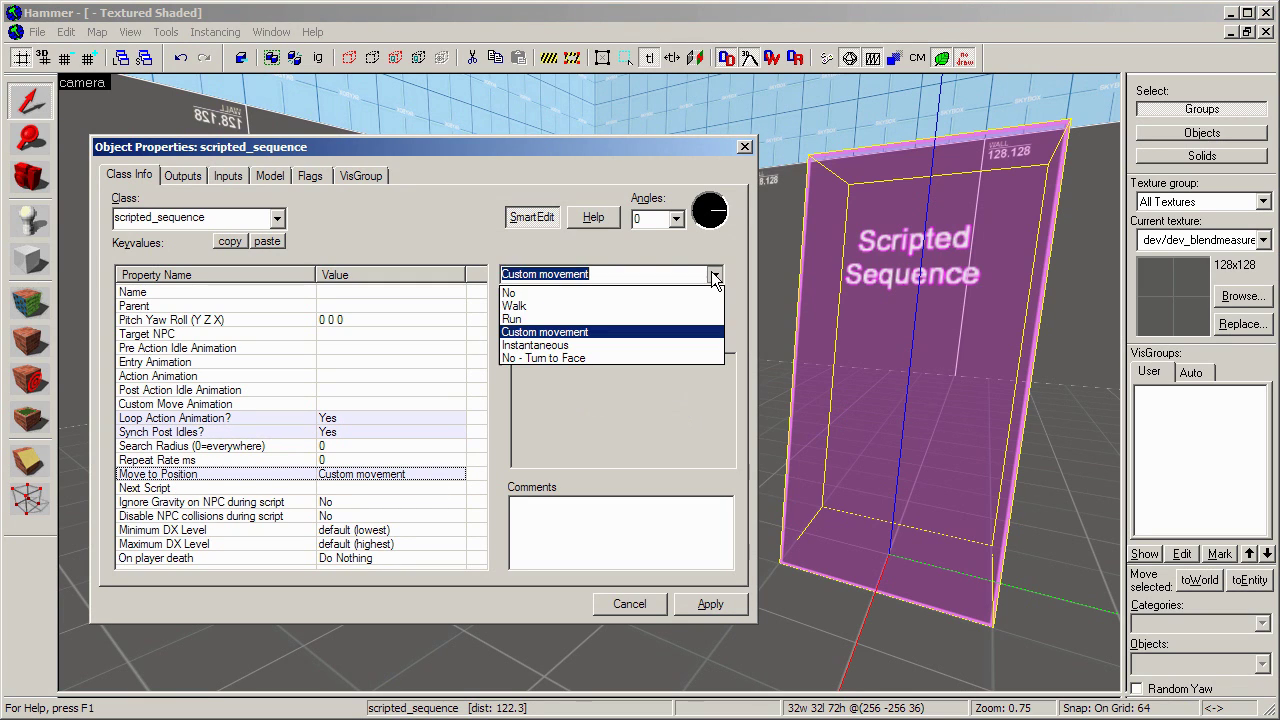
{"action": "left_click", "coordinate": [644, 331]}
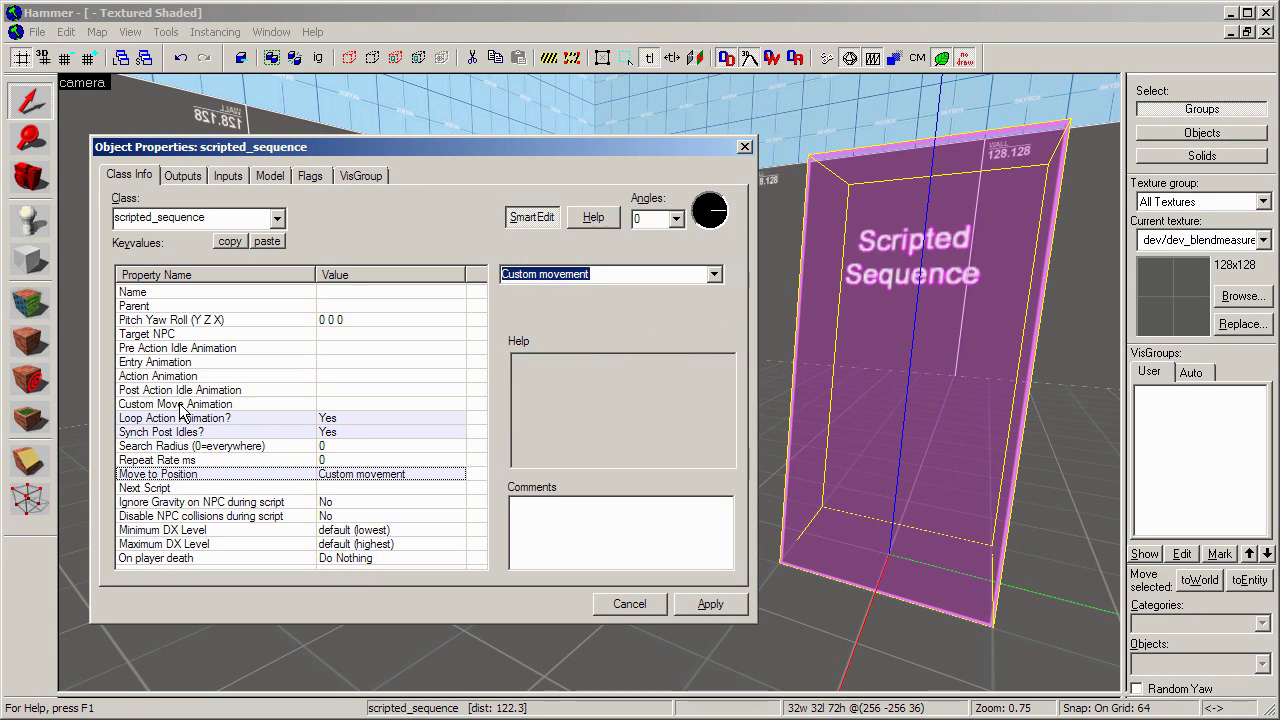
{"action": "left_click", "coordinate": [181, 406]}
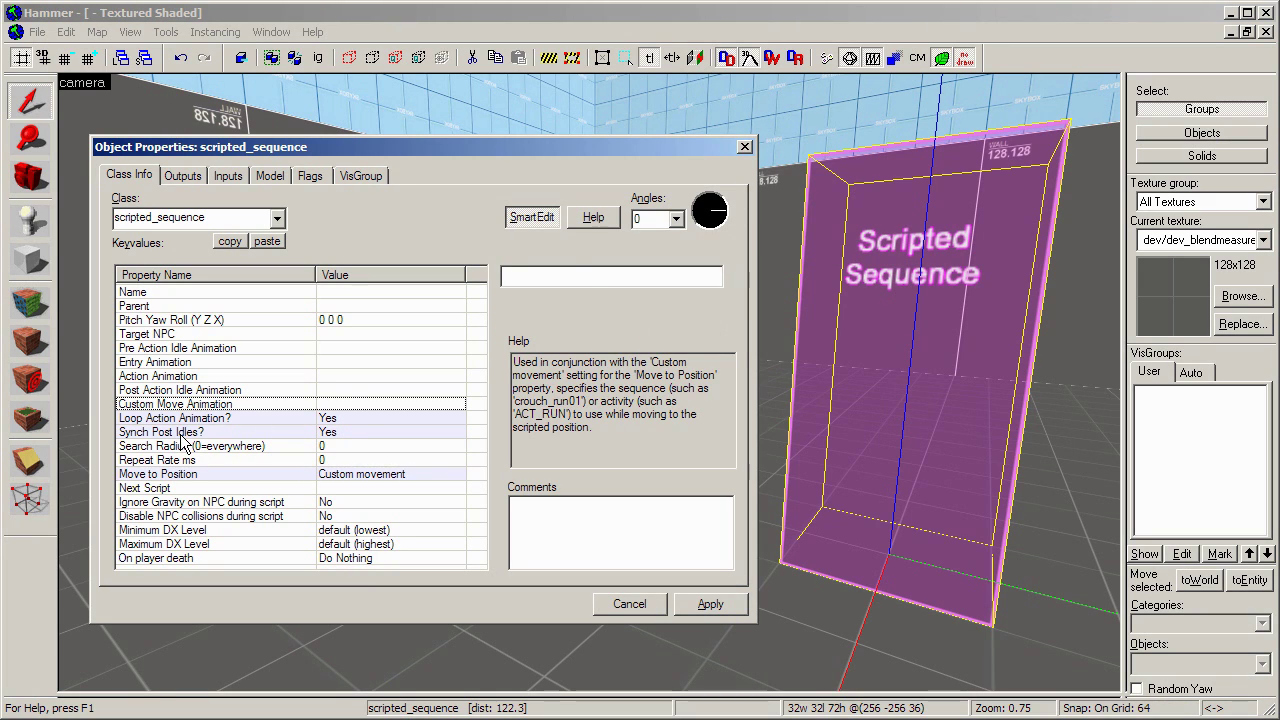
{"action": "left_click", "coordinate": [186, 474]}
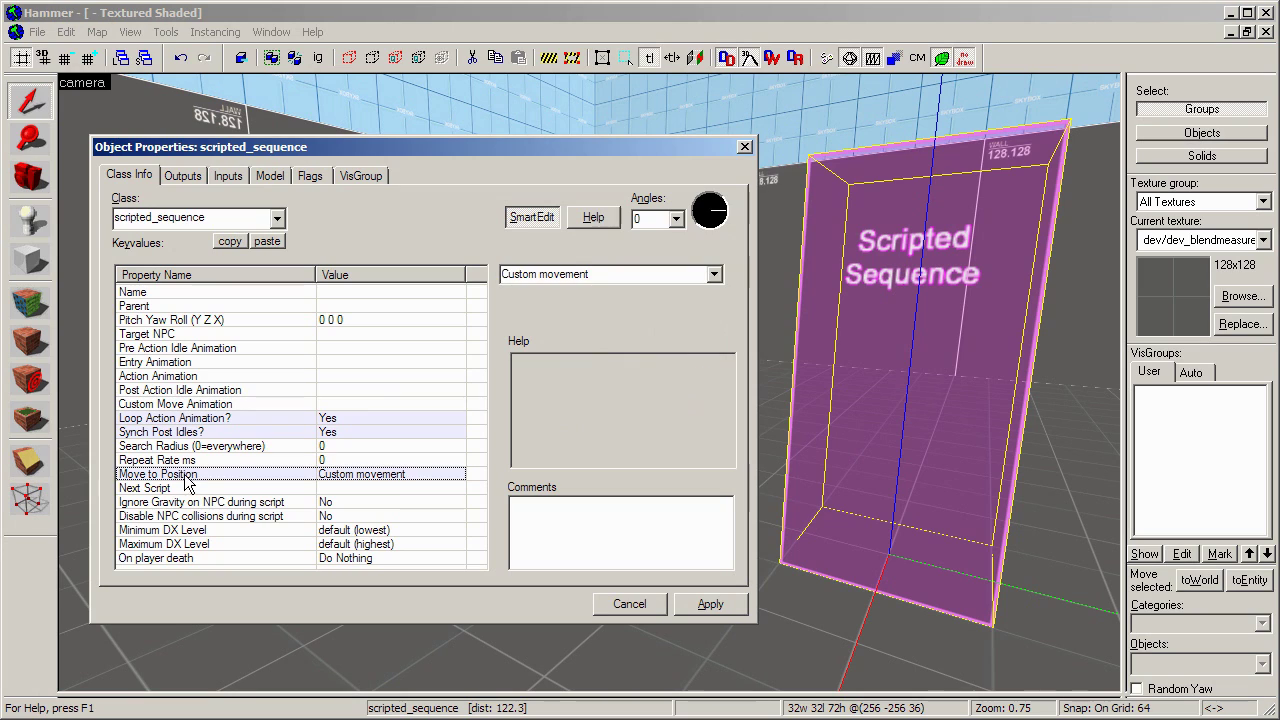
{"action": "left_click", "coordinate": [688, 275]}
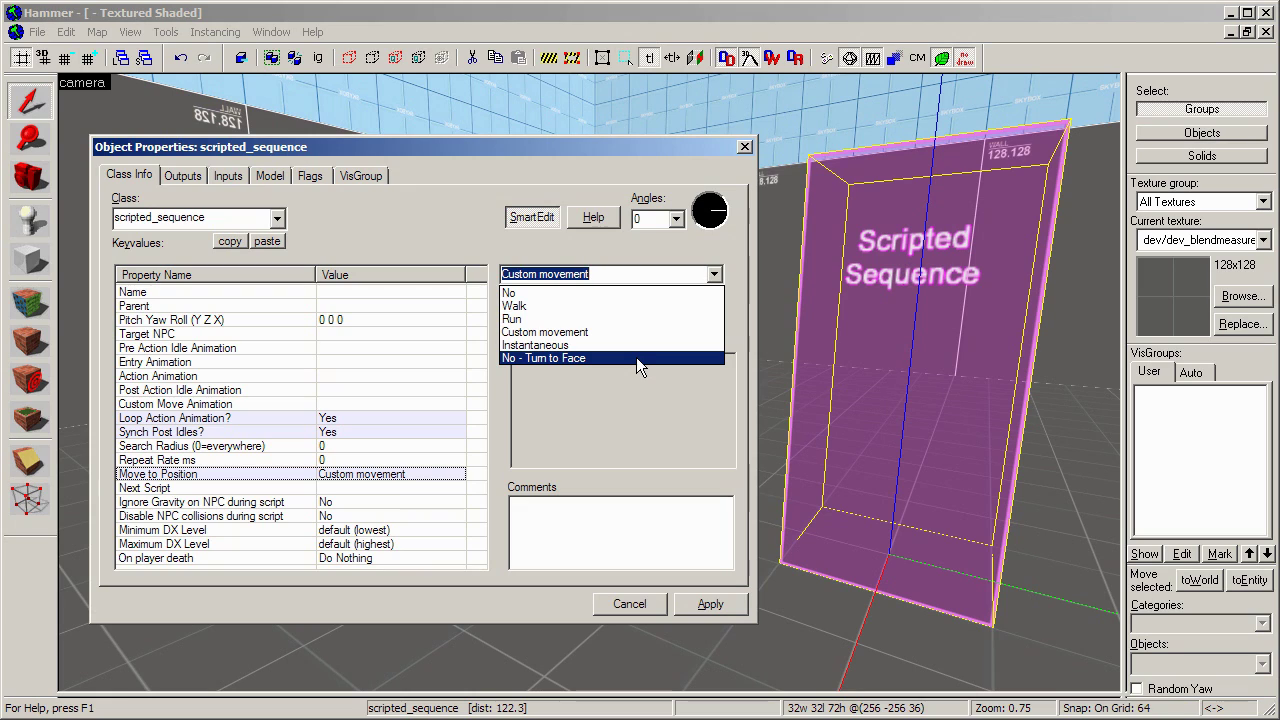
{"action": "key", "text": "Escape"}
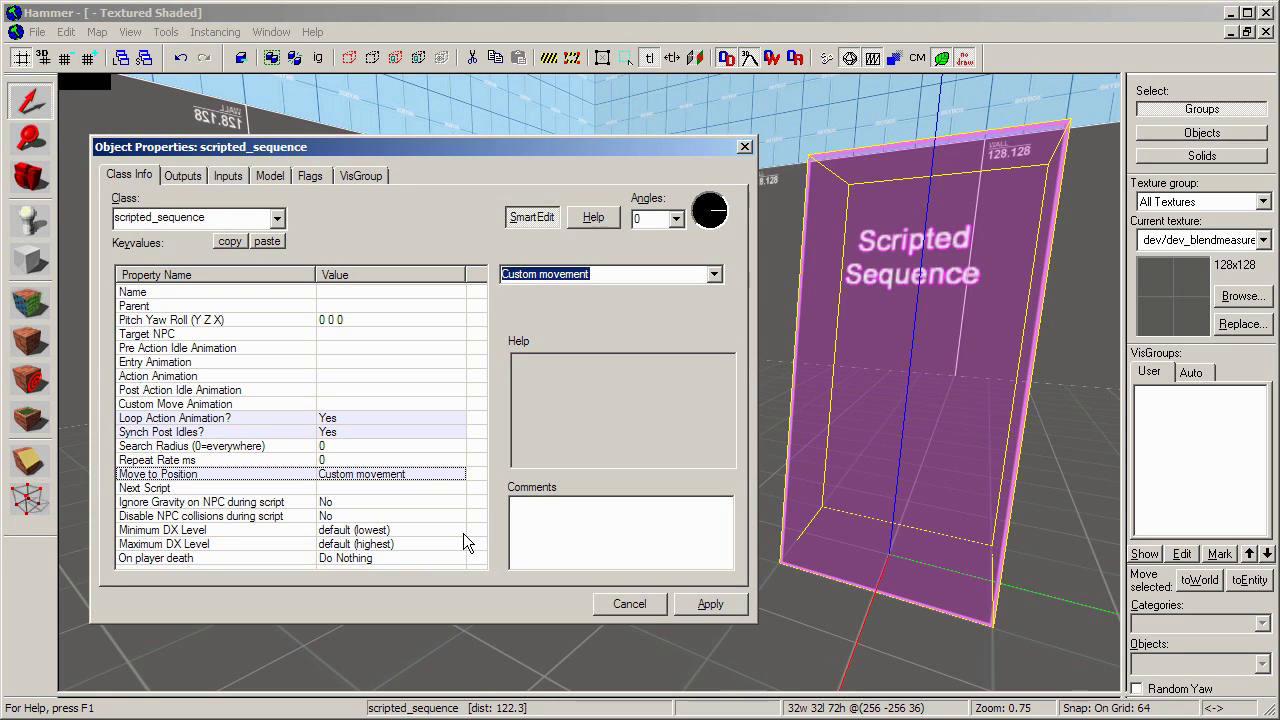
- Review Next Script and Ignore Gravity, then set Disable NPC collisions during script to Yes
{"action": "left_click", "coordinate": [269, 487]}
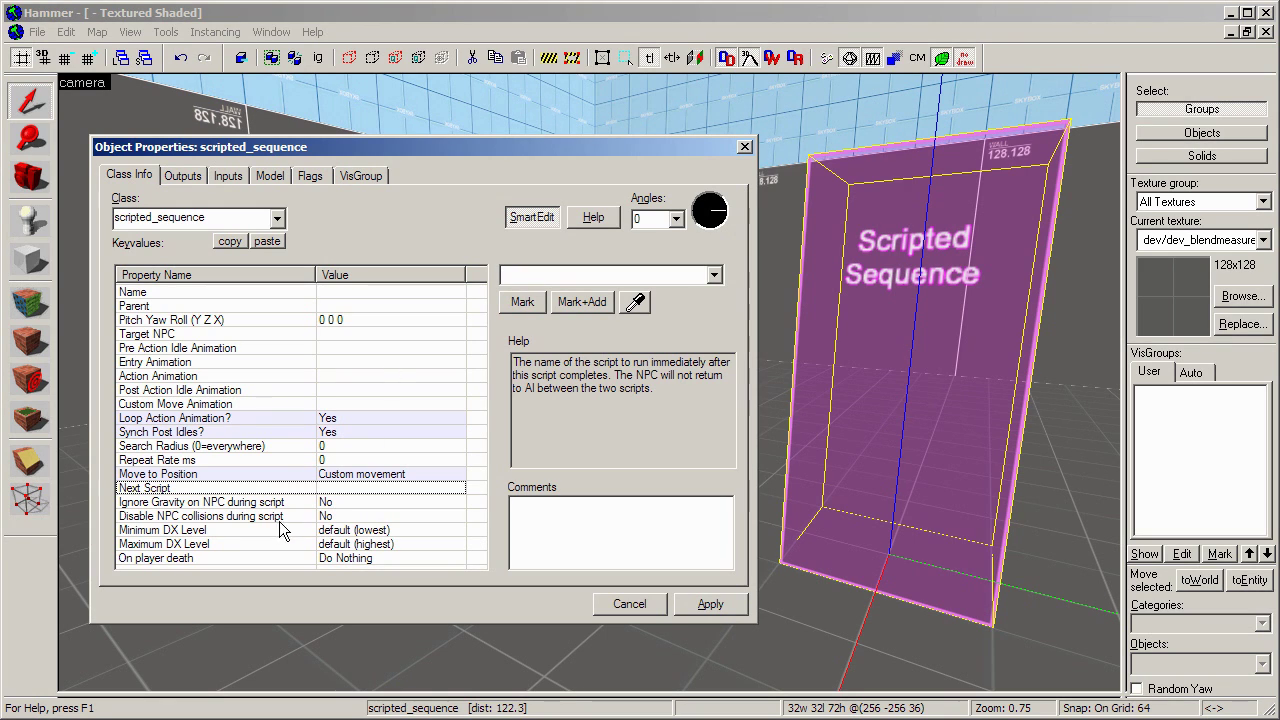
{"action": "left_click", "coordinate": [189, 504]}
{"action": "left_click", "coordinate": [190, 519]}
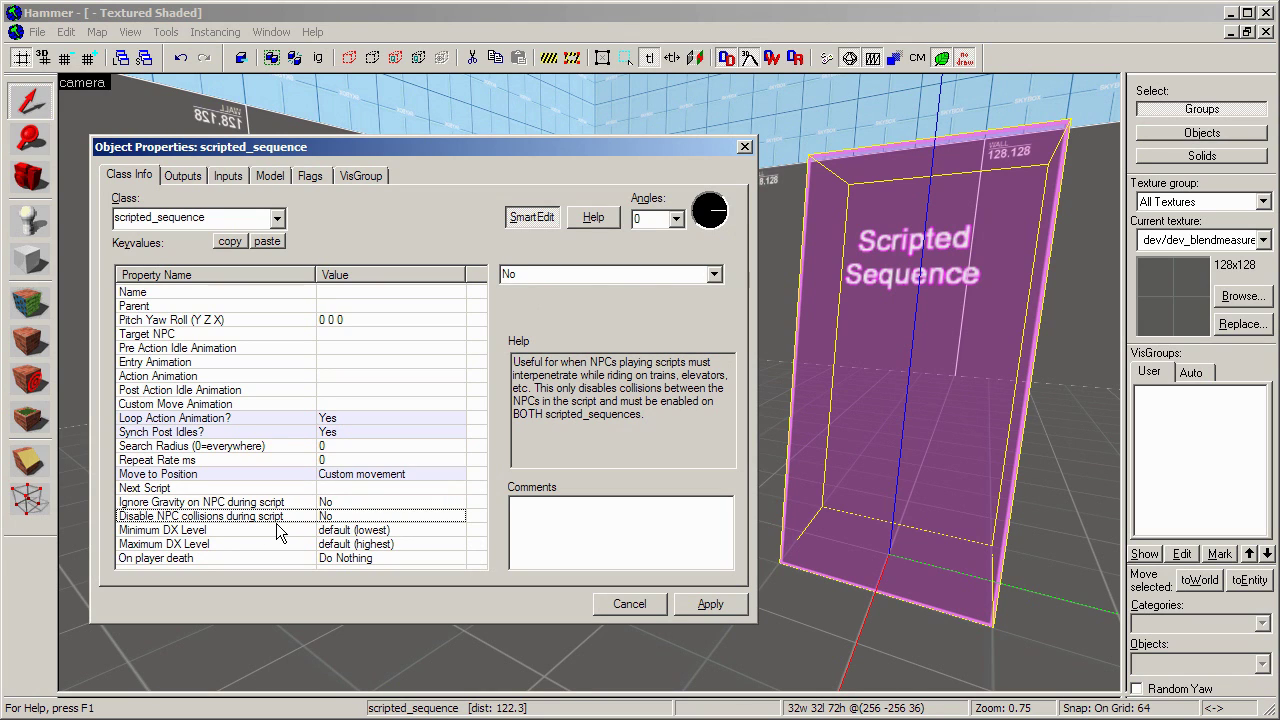
{"action": "left_click", "coordinate": [705, 280]}
{"action": "left_click", "coordinate": [697, 302]}
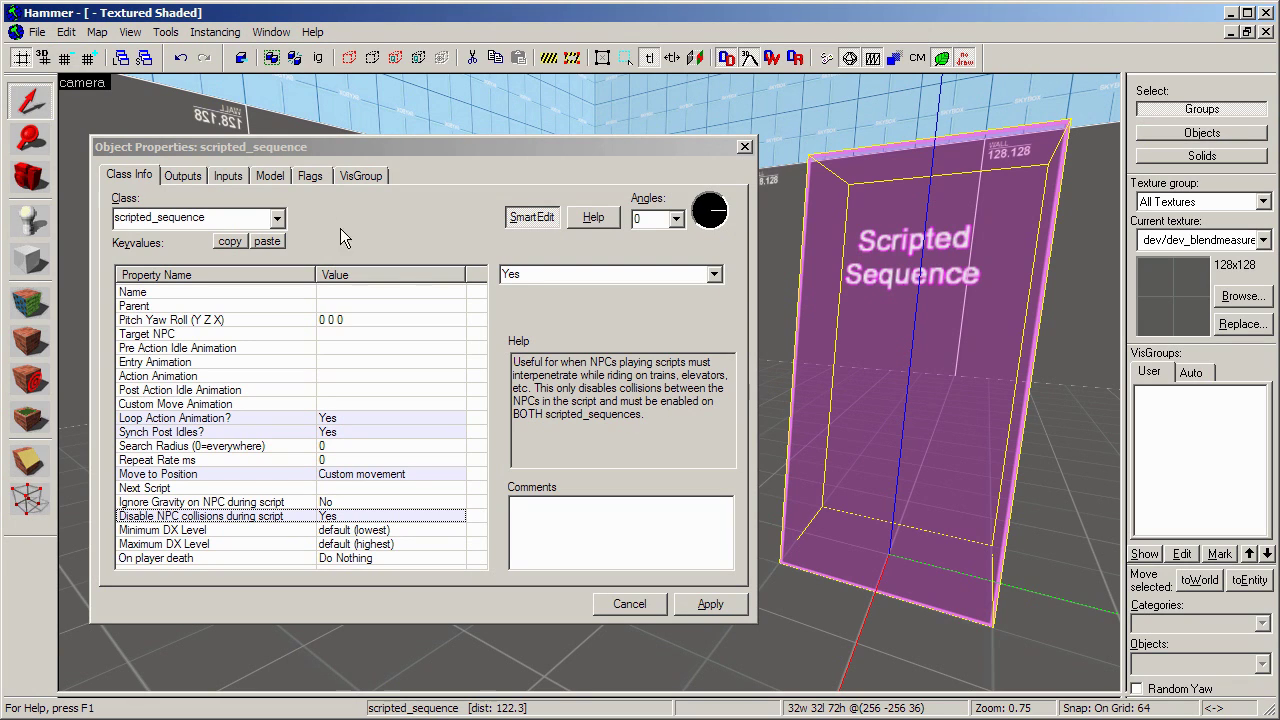
- On the Flags tab, tick Repeatable, then Leave Corpse, then Start on Spawn
{"action": "left_click", "coordinate": [316, 179]}
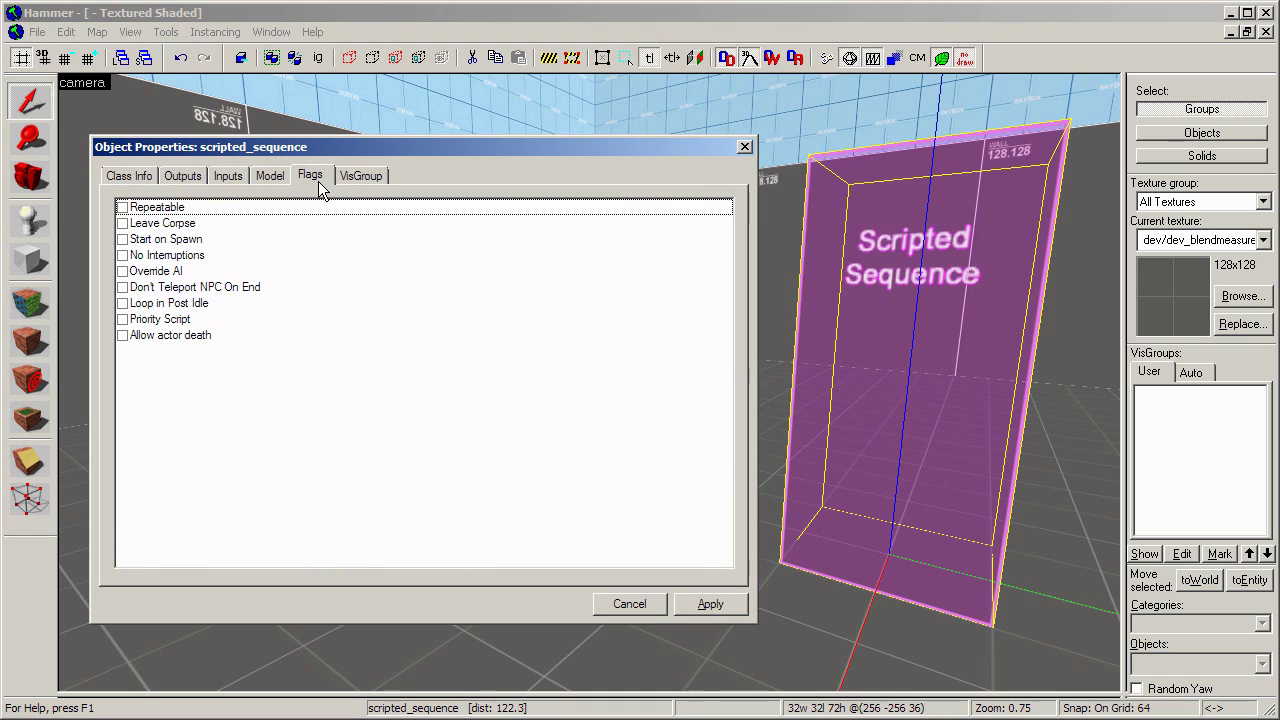
{"action": "left_click", "coordinate": [122, 208]}
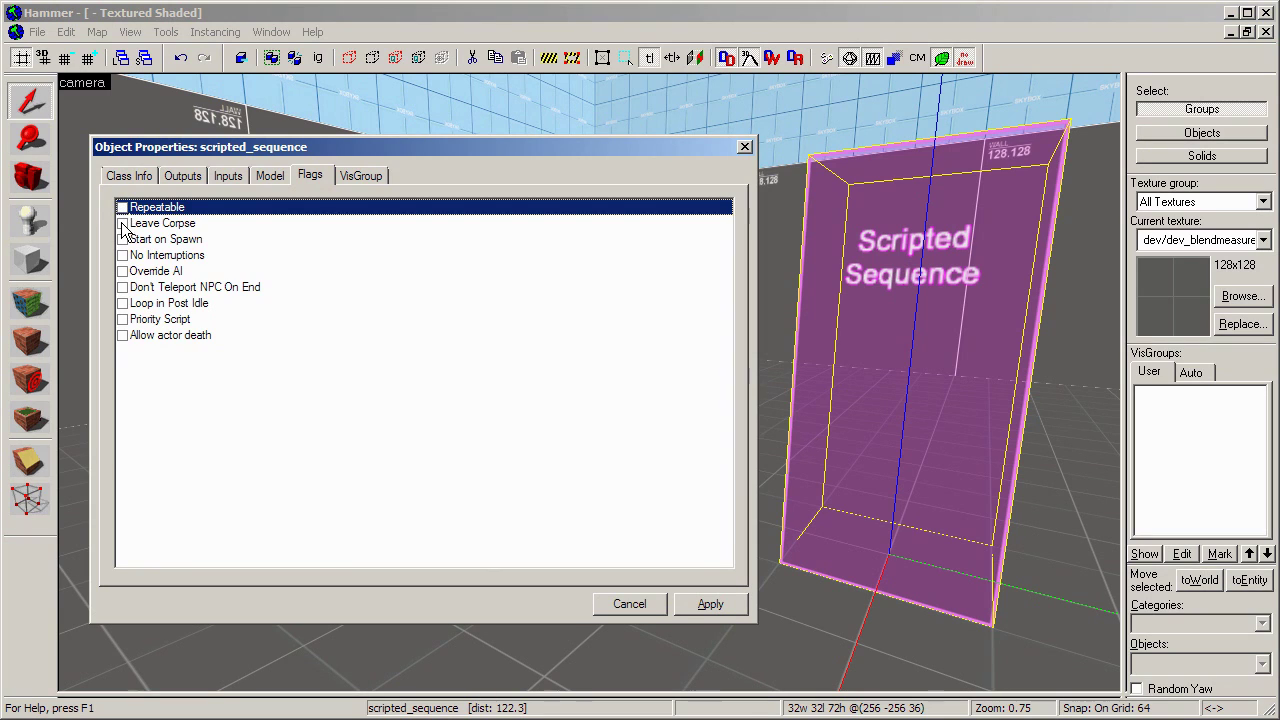
{"action": "left_click", "coordinate": [122, 224]}
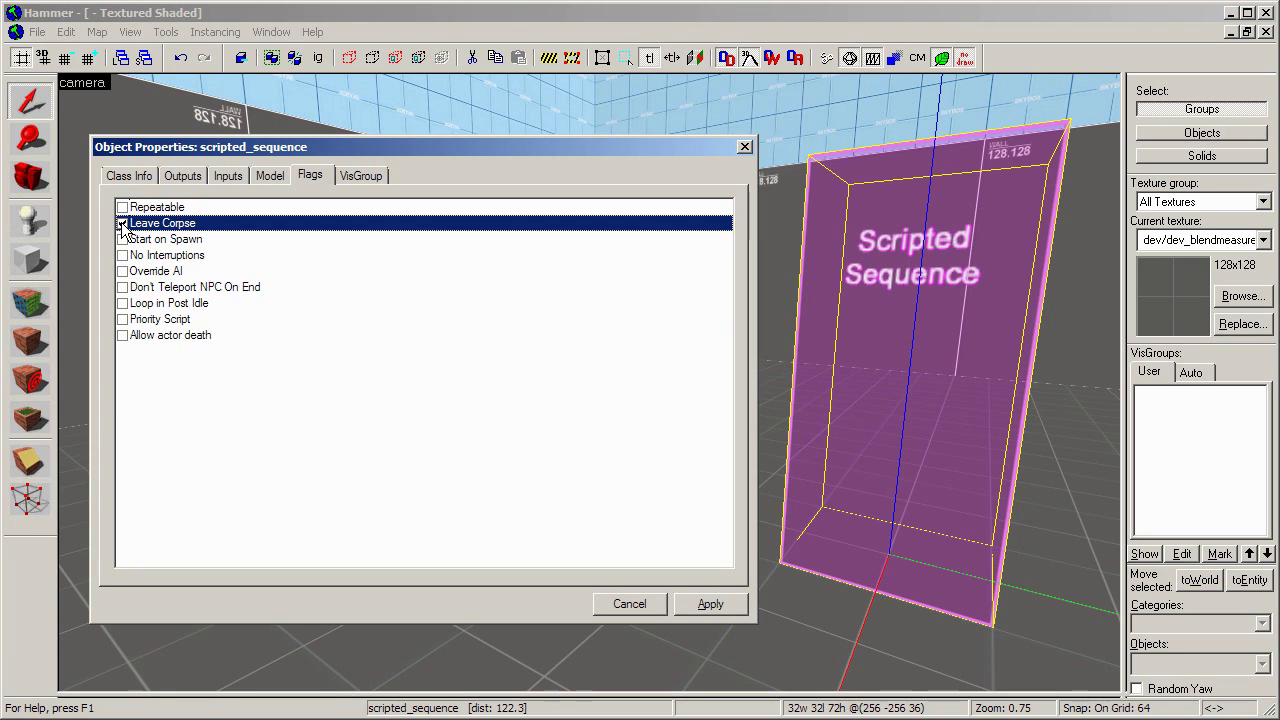
{"action": "left_click", "coordinate": [127, 240]}
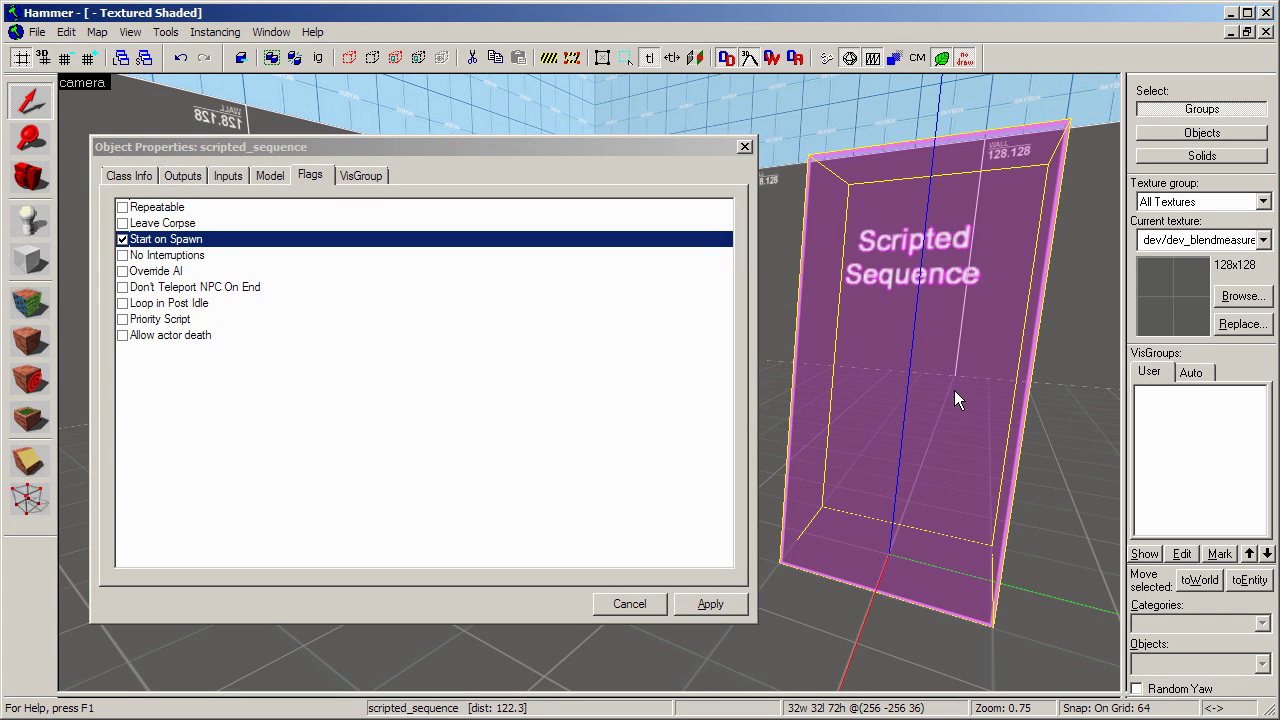
- Check the Pre Action Idle Animation help on Class Info, then return to Flags
{"action": "left_click", "coordinate": [131, 177]}
{"action": "left_click", "coordinate": [167, 348]}
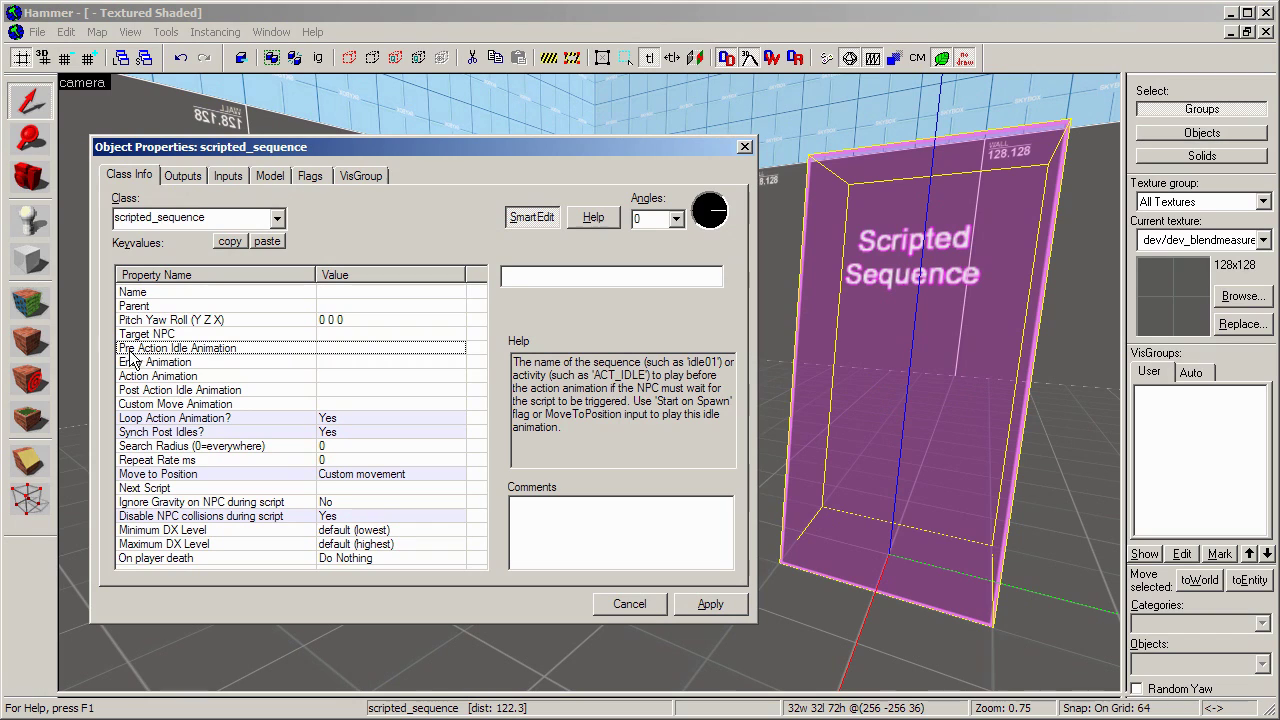
{"action": "left_click", "coordinate": [309, 175]}
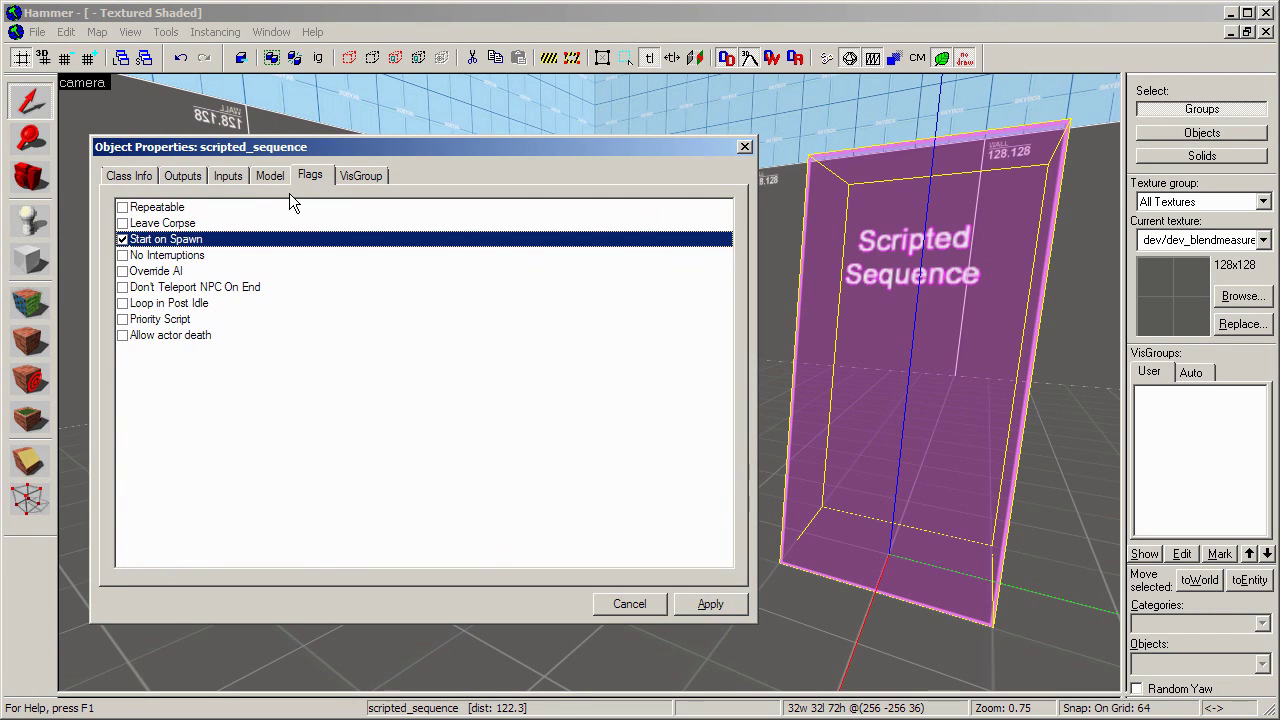
{"action": "left_click", "coordinate": [976, 312]}
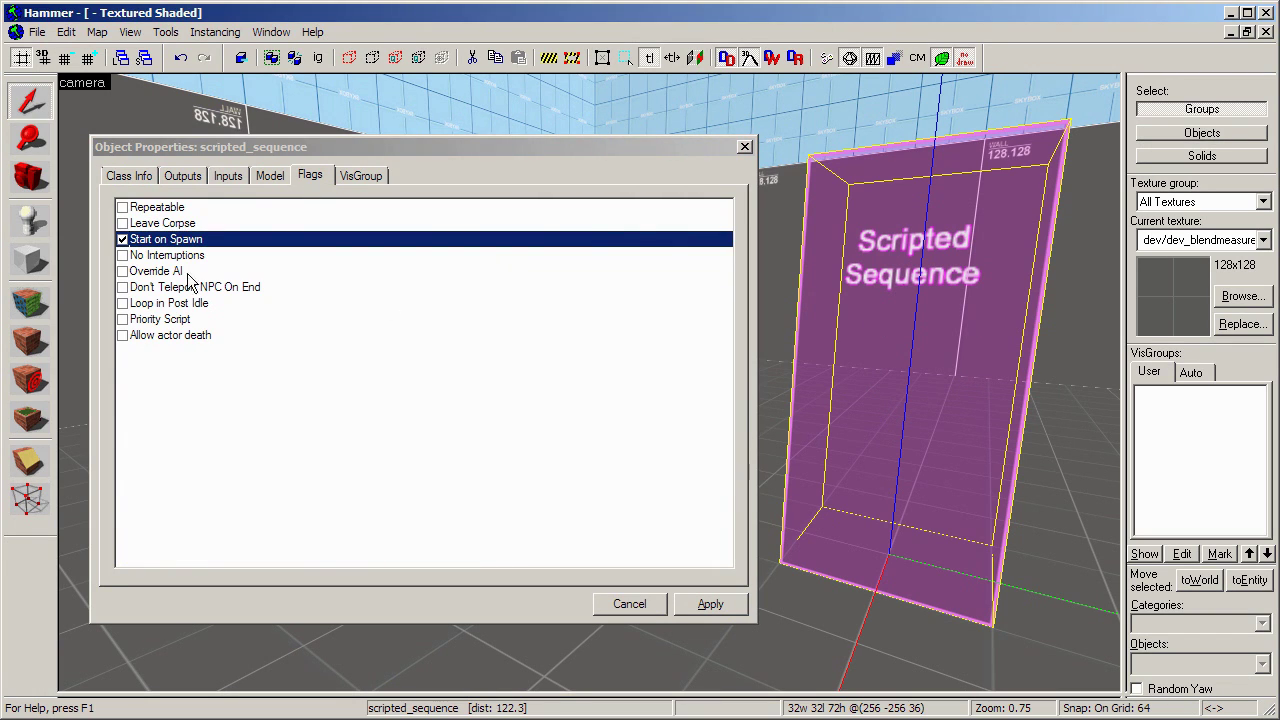
- Clear Start on Spawn, toggle No Interruptions and Override AI, then tick Don't Teleport NPC On End
{"action": "left_click", "coordinate": [122, 240]}
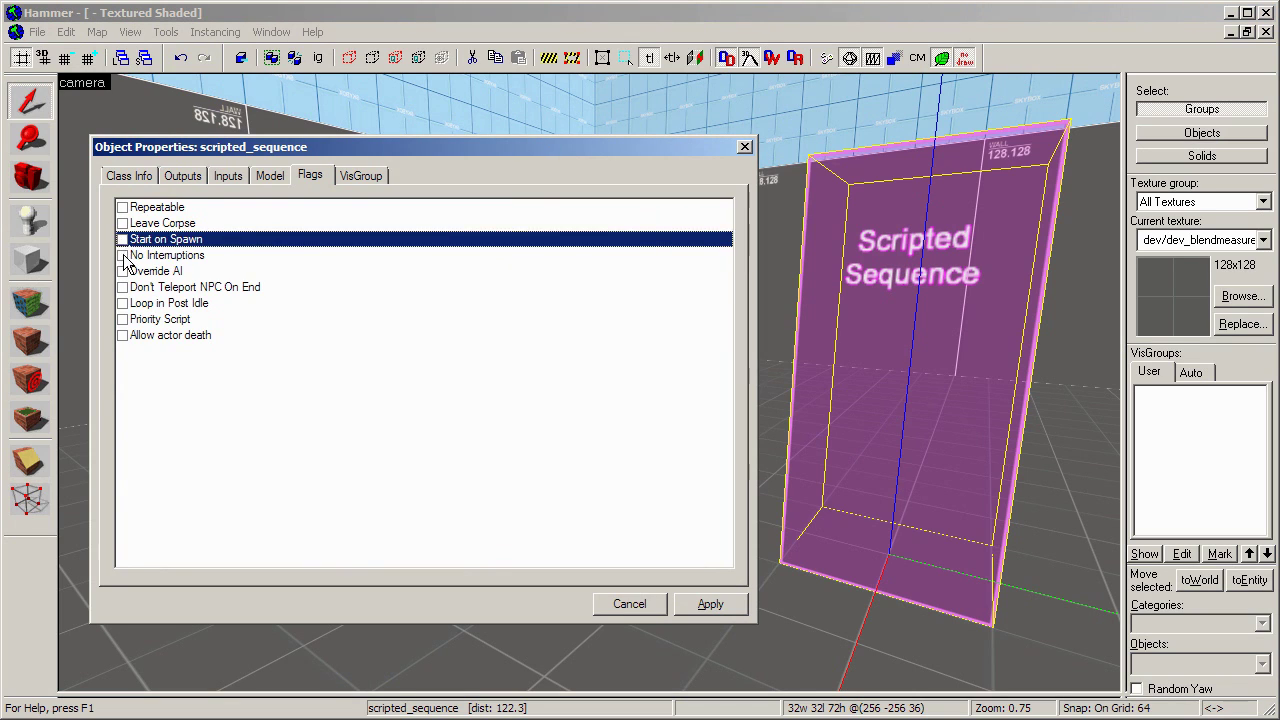
{"action": "left_click", "coordinate": [122, 255]}
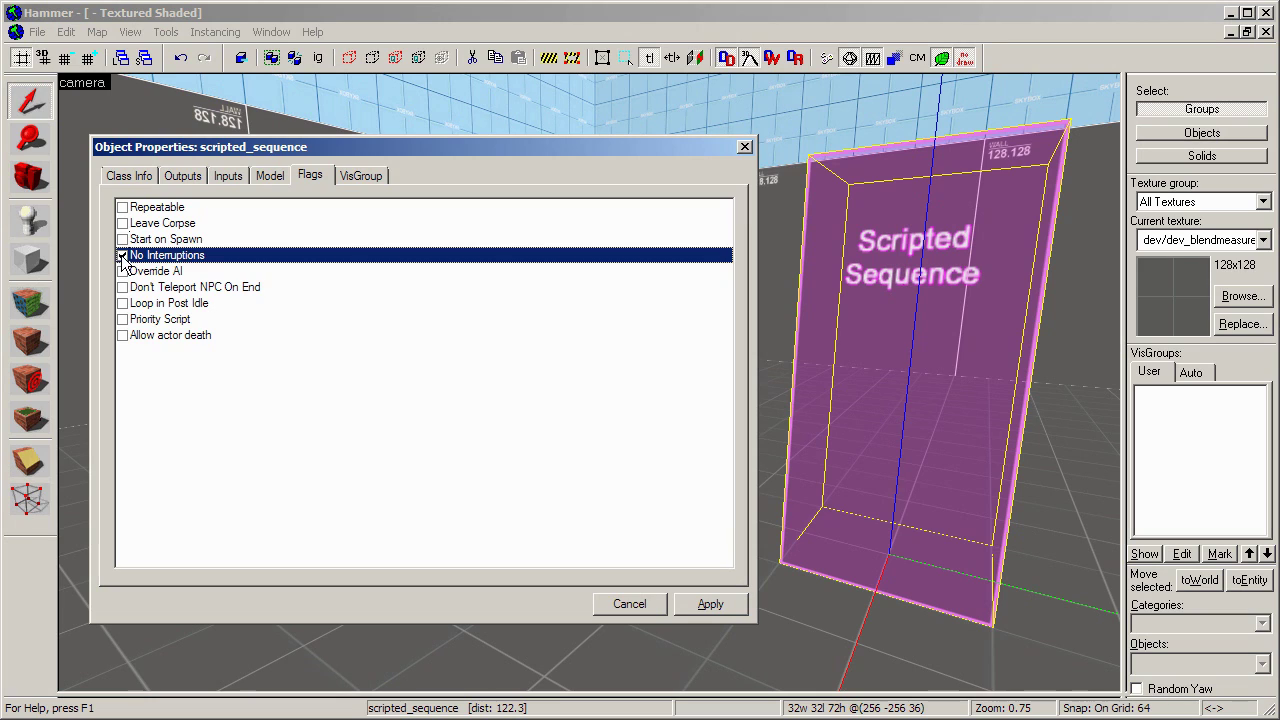
{"action": "left_click", "coordinate": [122, 255]}
{"action": "left_click", "coordinate": [122, 271]}
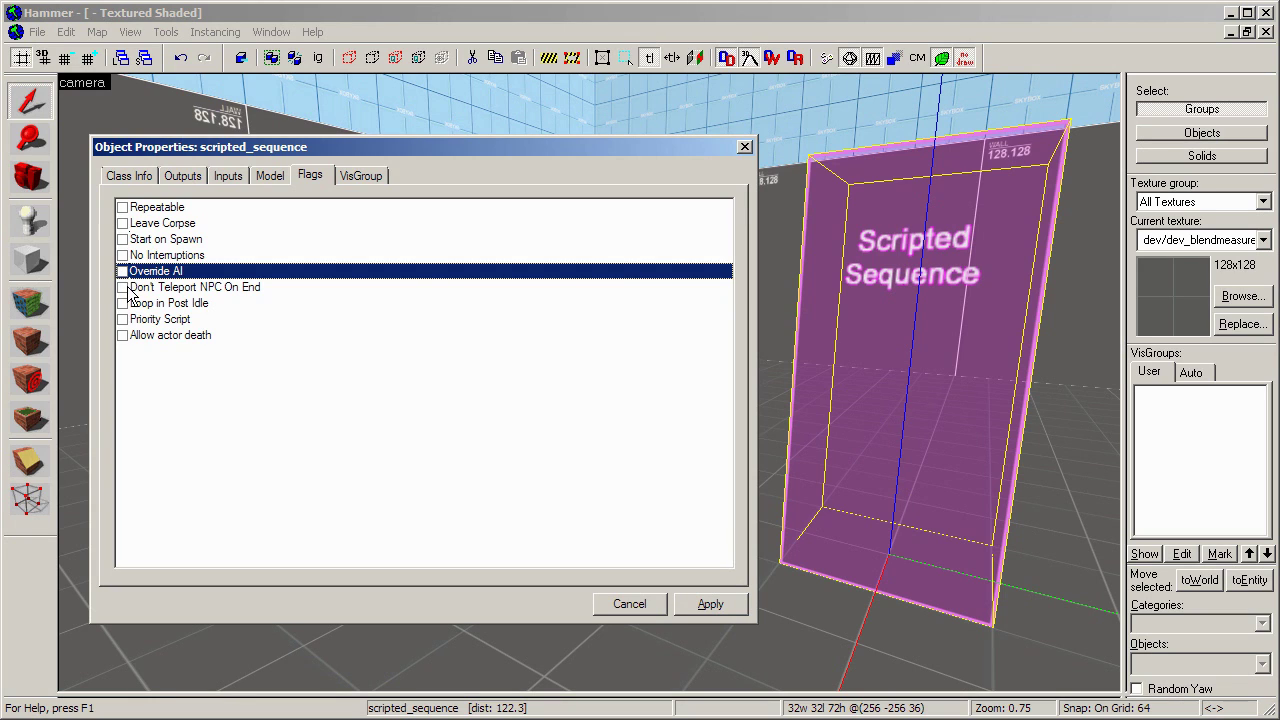
{"action": "left_click", "coordinate": [123, 288]}
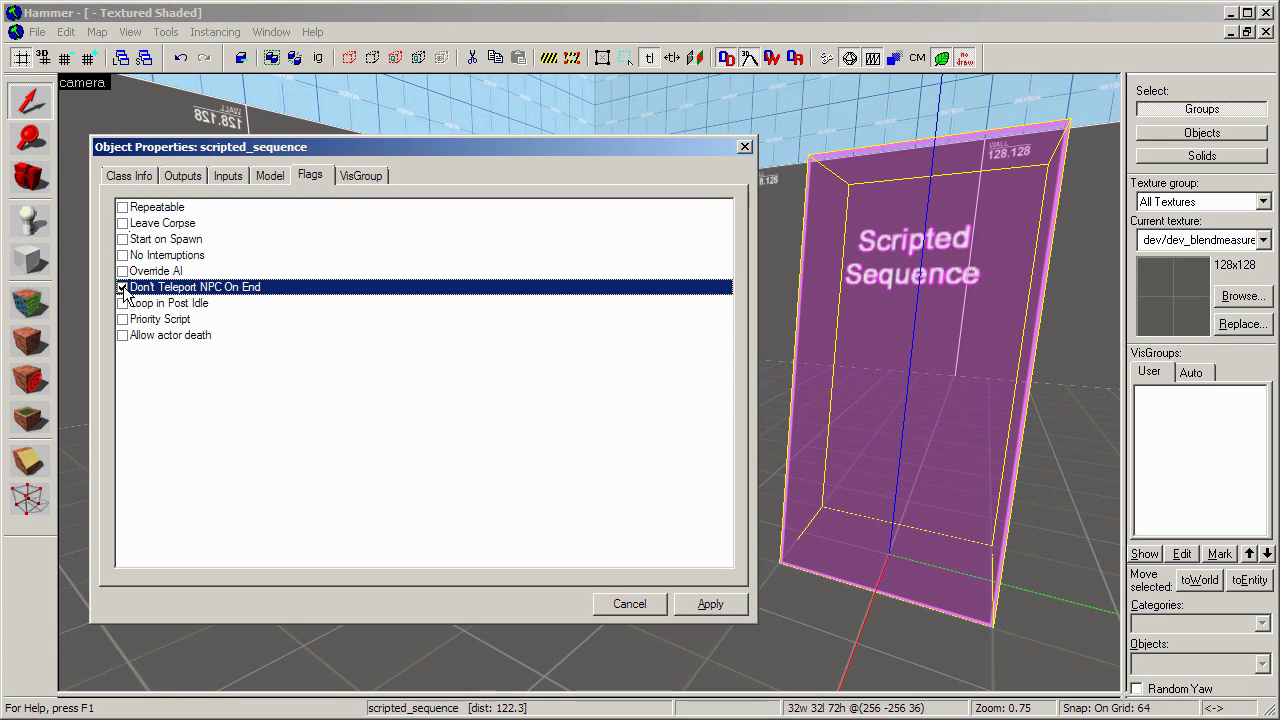
- Tick Loop in Post Idle and check the Post Action Idle Animation help on Class Info
{"action": "left_click", "coordinate": [122, 303]}
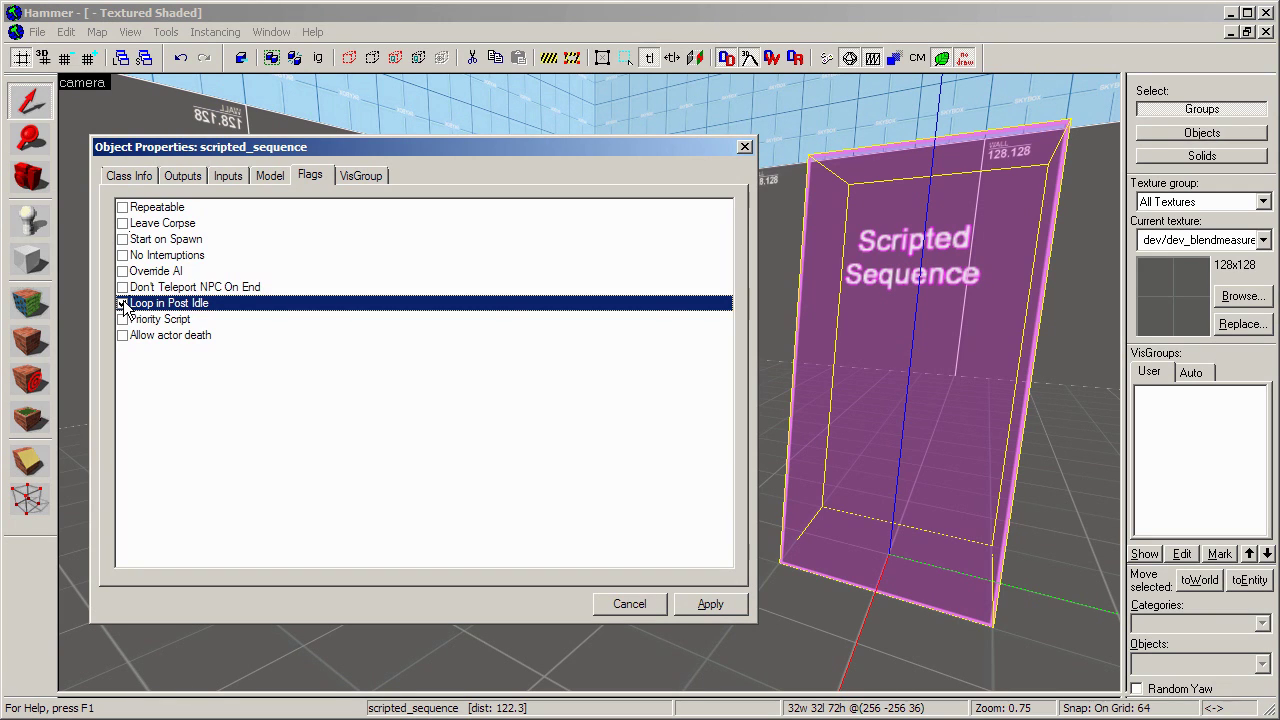
{"action": "left_click", "coordinate": [129, 175]}
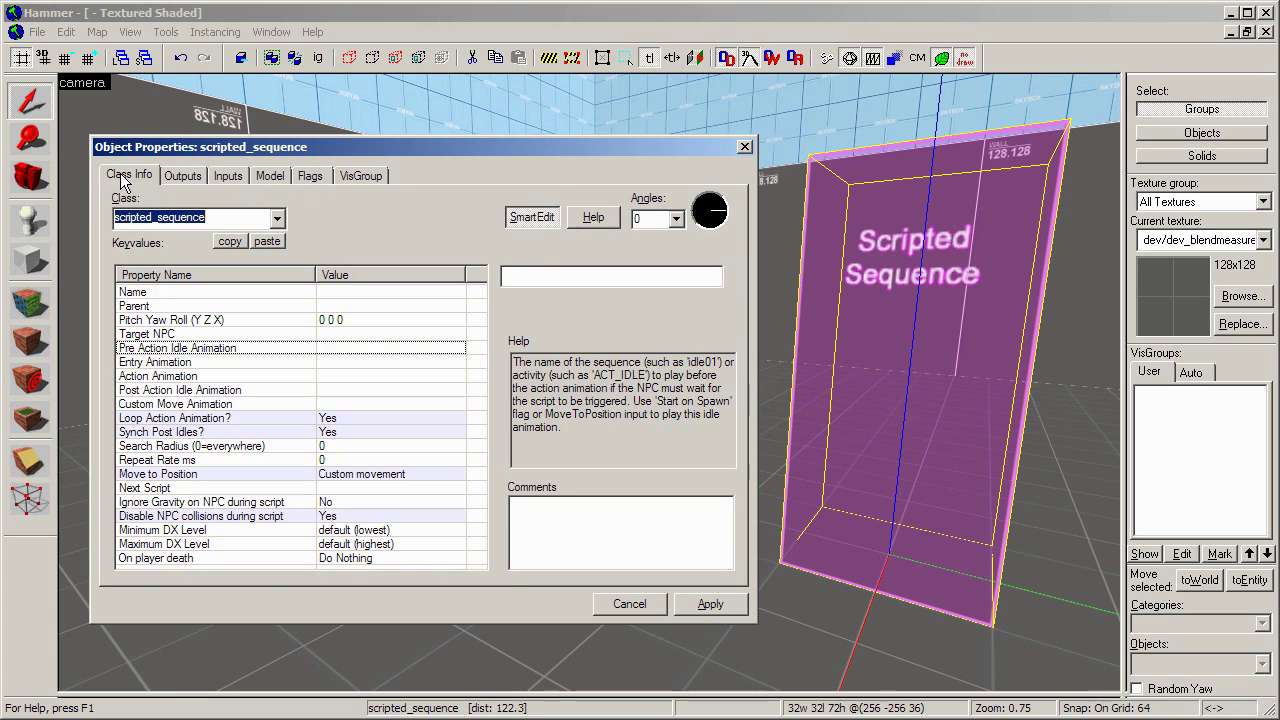
{"action": "left_click", "coordinate": [160, 390]}
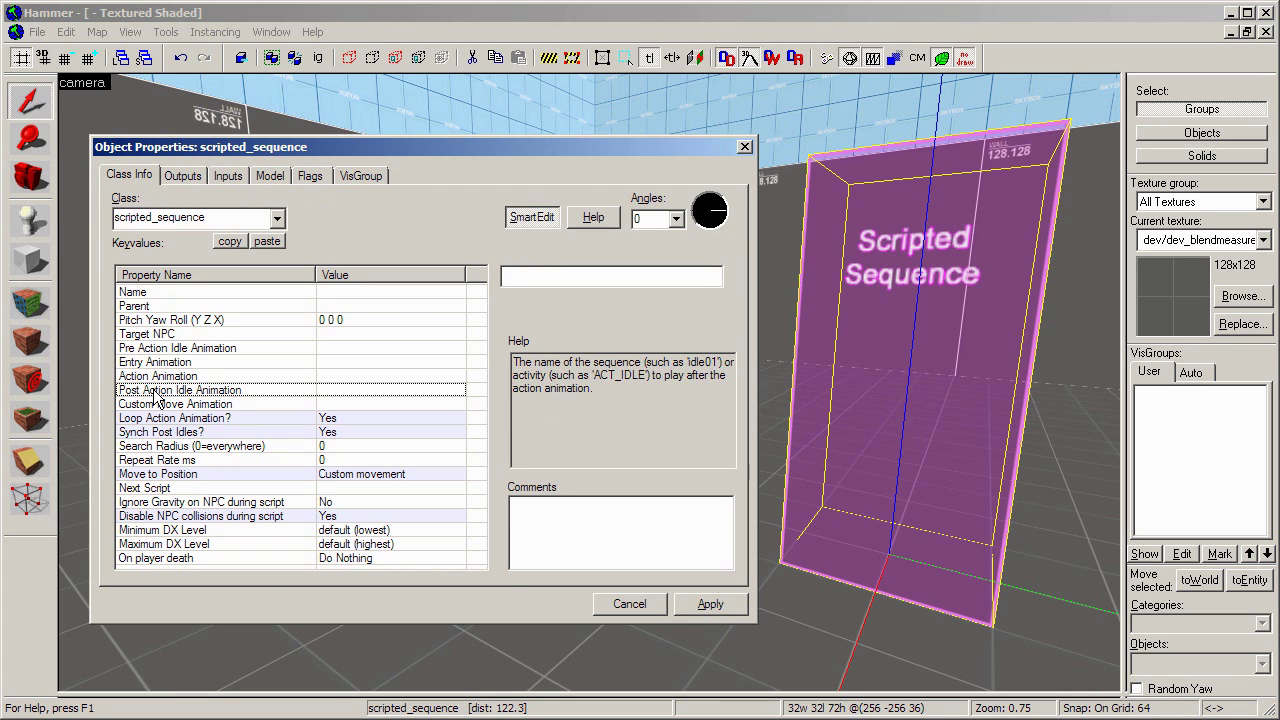
{"action": "left_click", "coordinate": [302, 180]}
- Untick Loop in Post Idle, then tick Priority Script and Allow actor death
{"action": "left_click", "coordinate": [122, 303]}
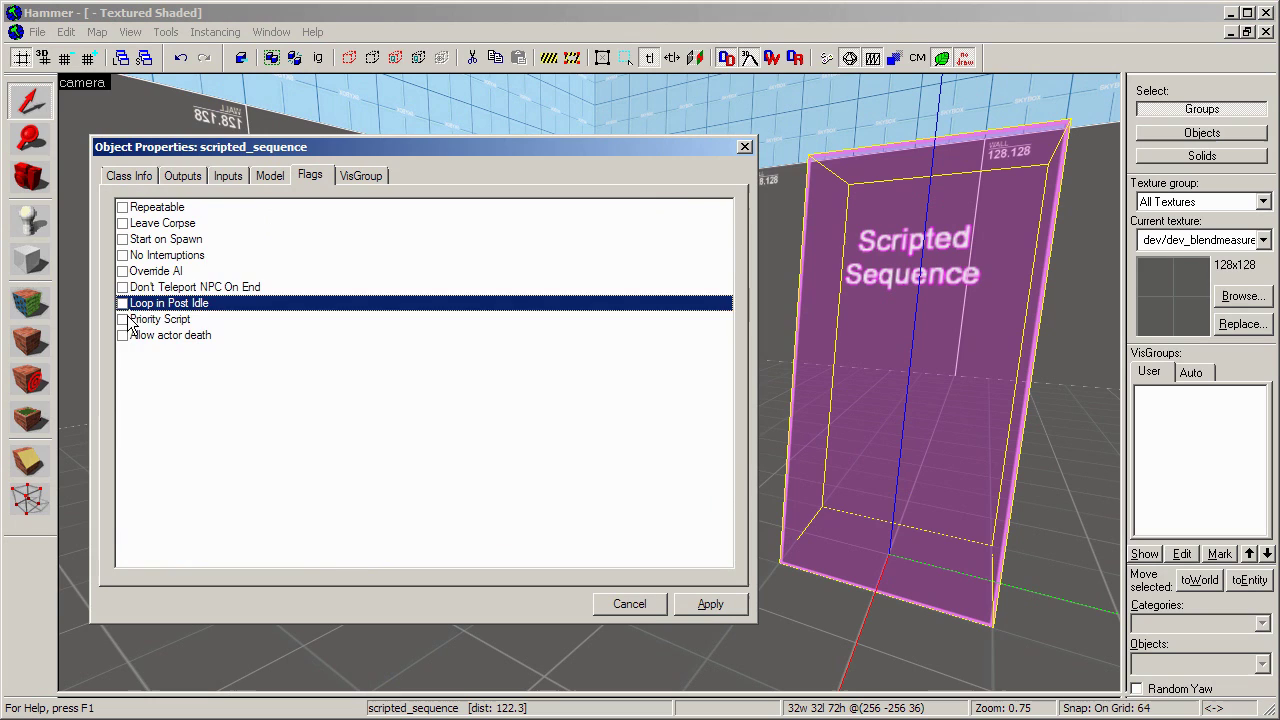
{"action": "left_click", "coordinate": [122, 319]}
{"action": "left_click", "coordinate": [123, 335]}
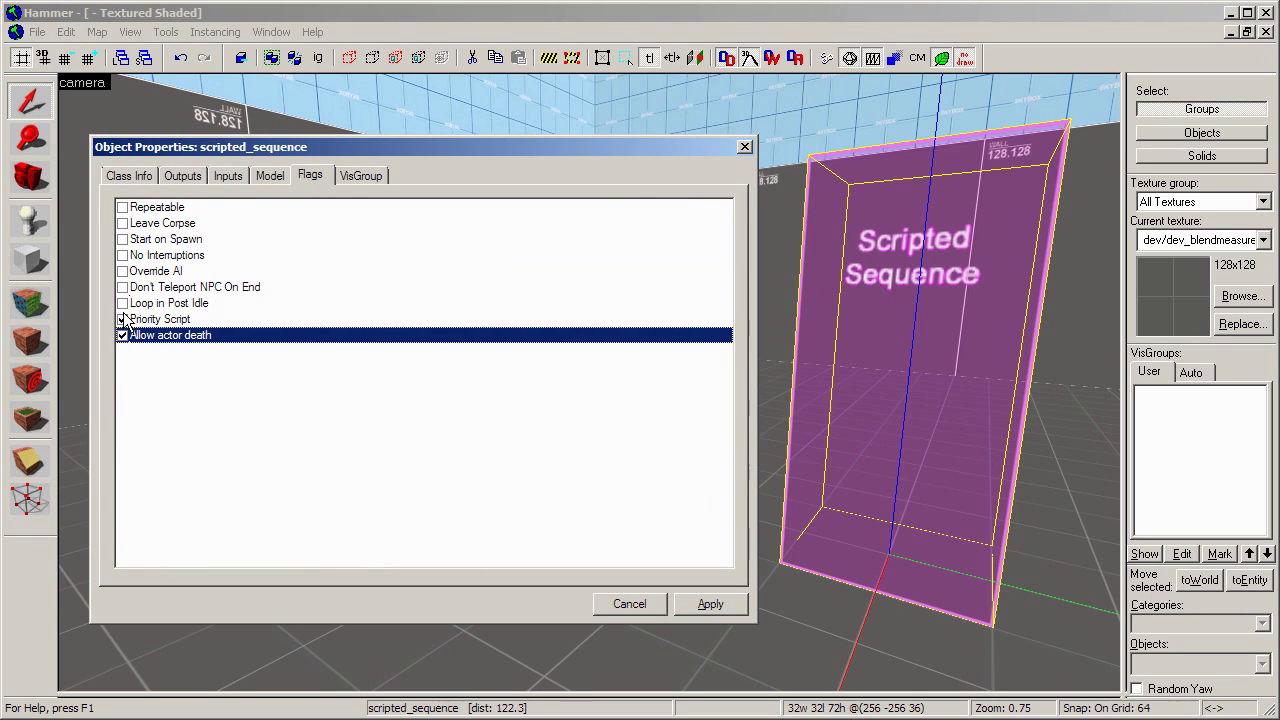